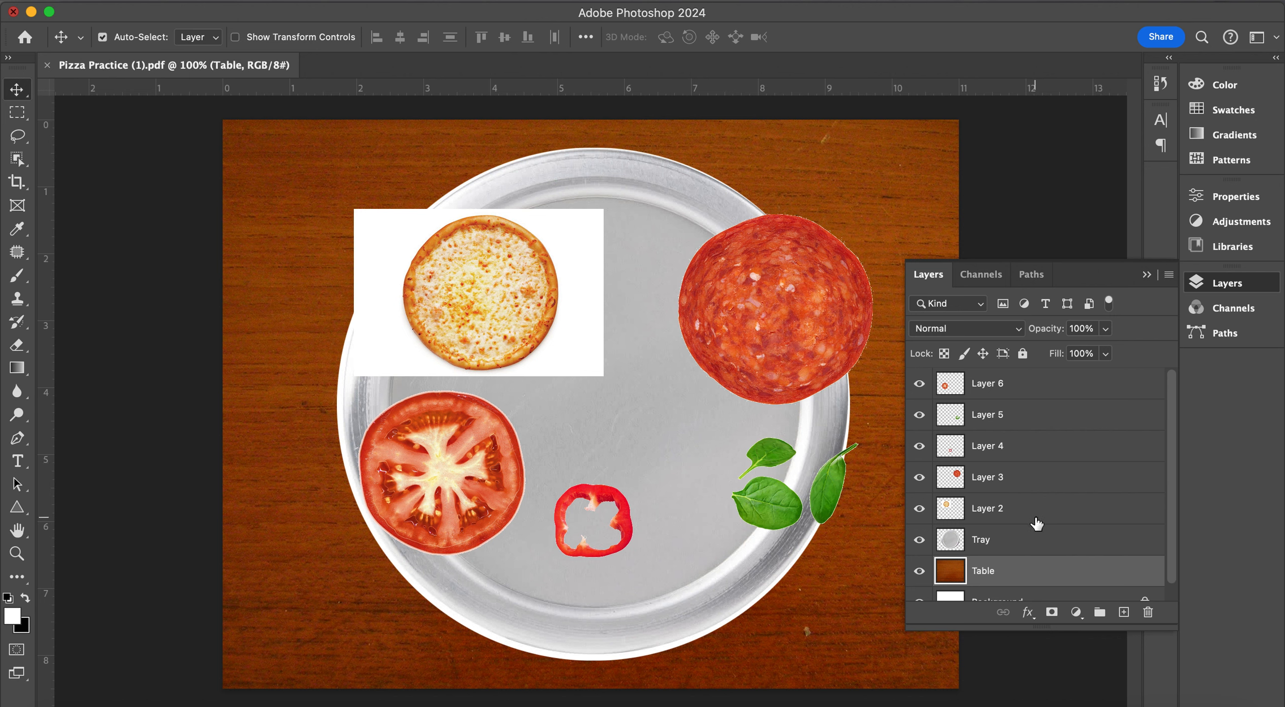
# Step: Look through the layer list and the pizza ingredients laid out on the canvas
pyautogui.scroll(-1, 1035, 522)
pyautogui.scroll(1, 1036, 522)
pyautogui.scroll(-1, 1036, 522)
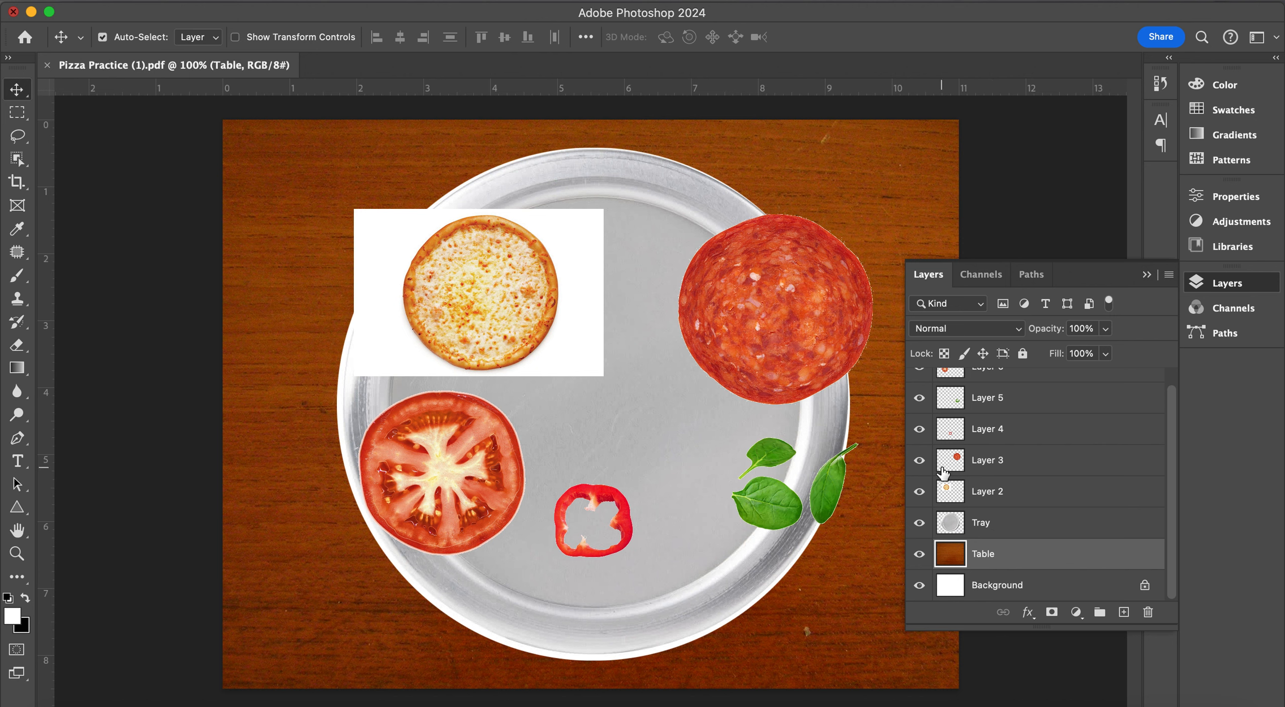
pyautogui.scroll(1, 943, 474)
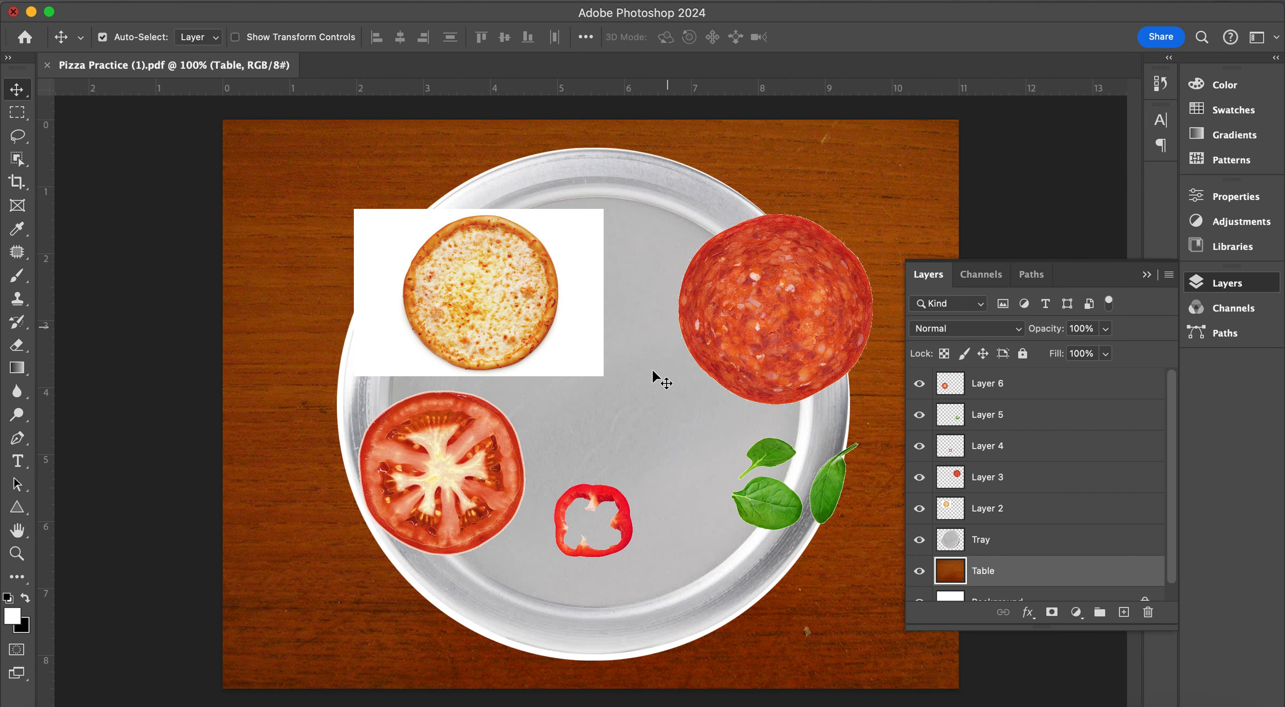
pyautogui.hscroll(5, 782, 570)
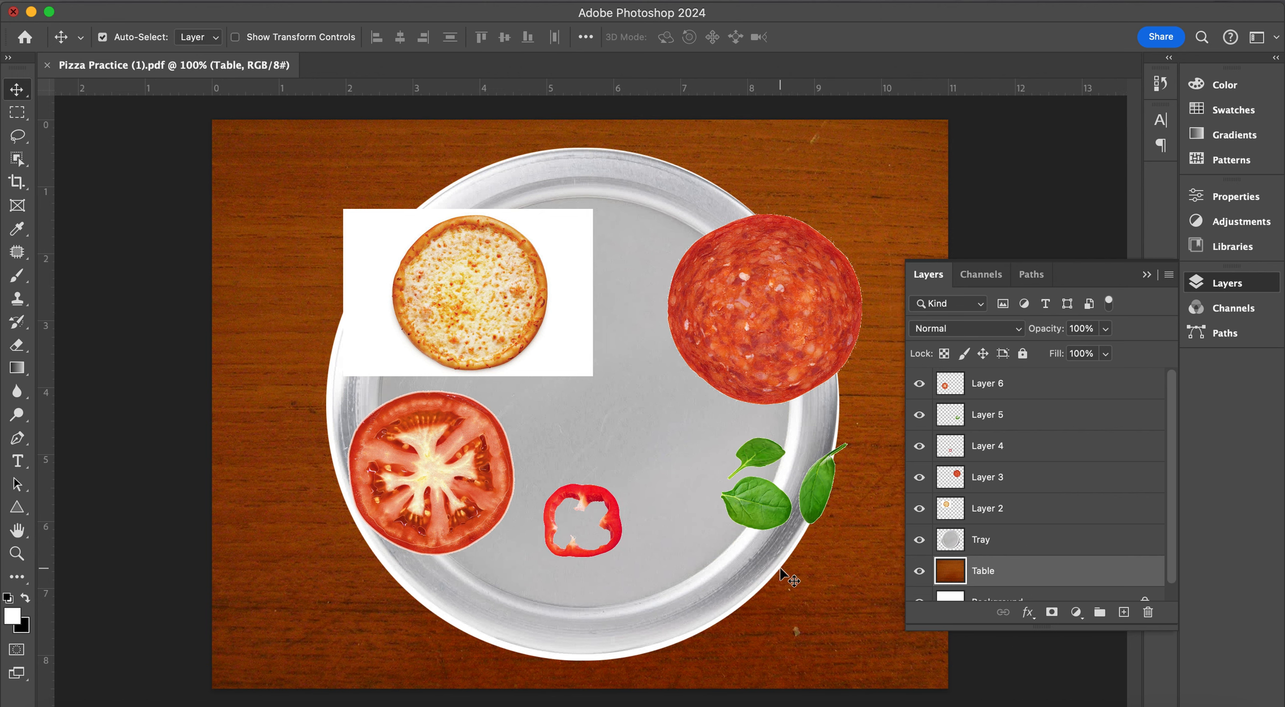
pyautogui.hscroll(-1, 780, 568)
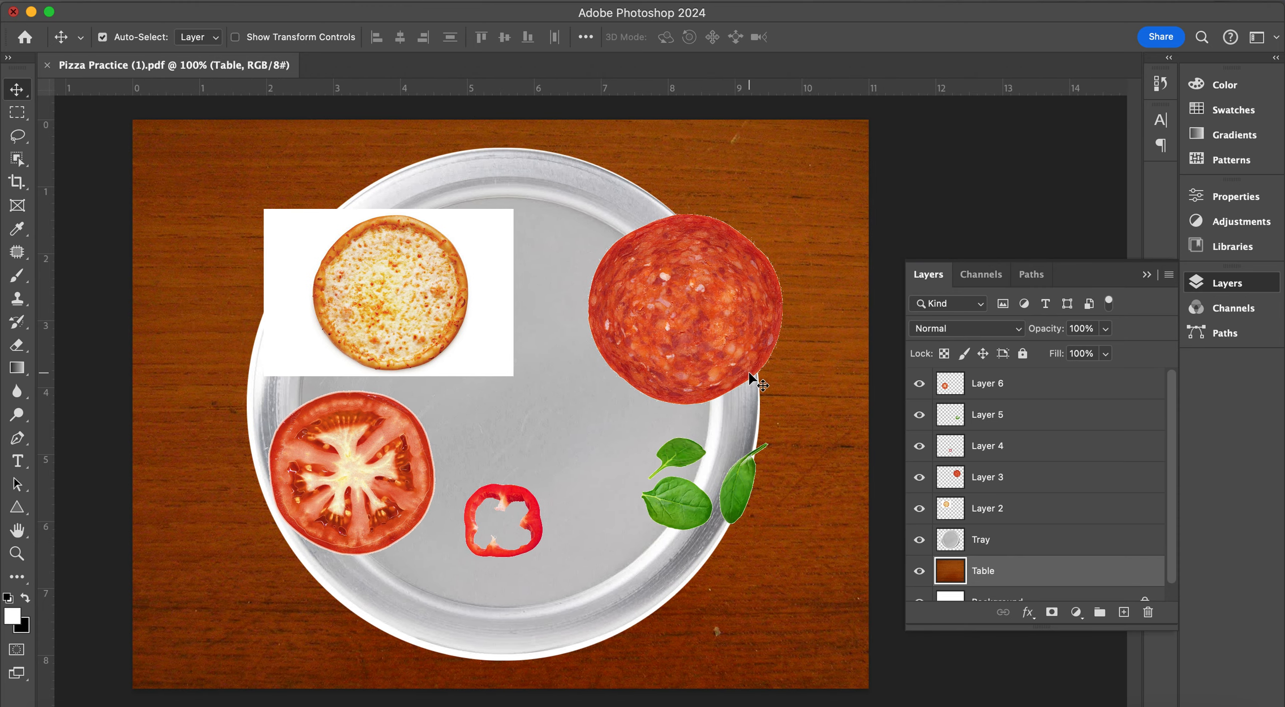
pyautogui.hscroll(-2, 562, 412)
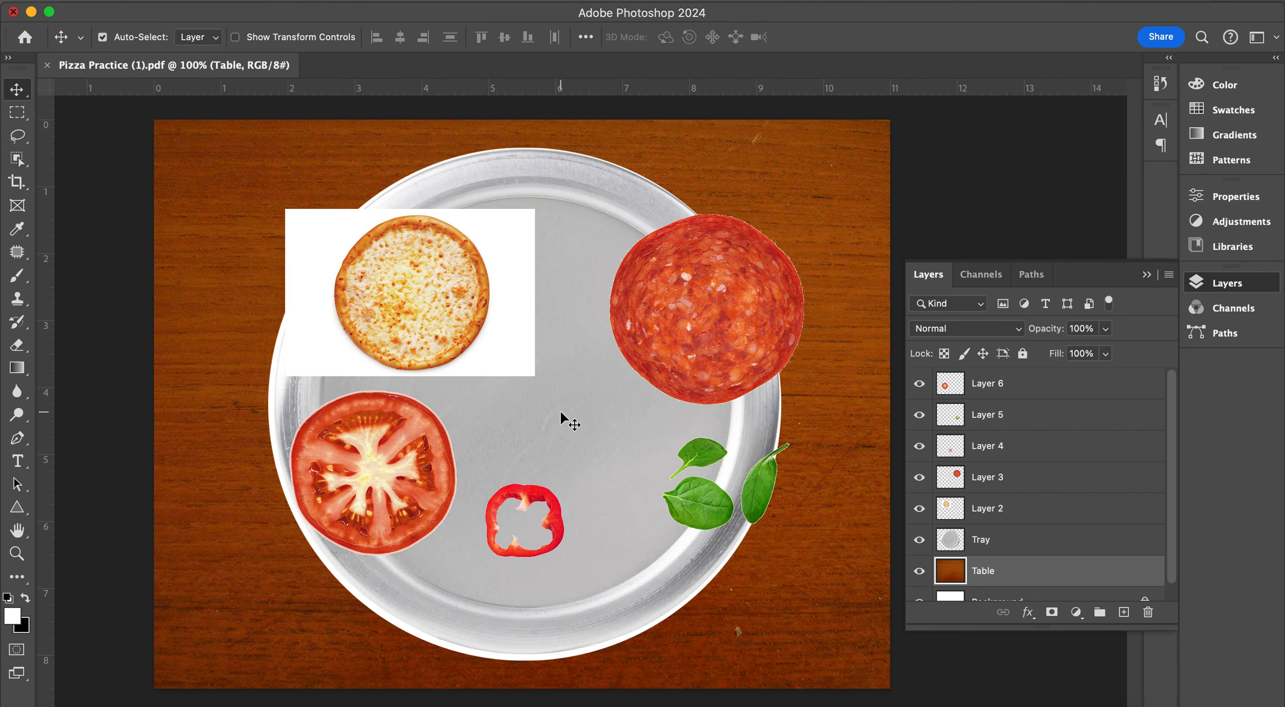
pyautogui.hscroll(1, 561, 413)
pyautogui.hscroll(1, 561, 412)
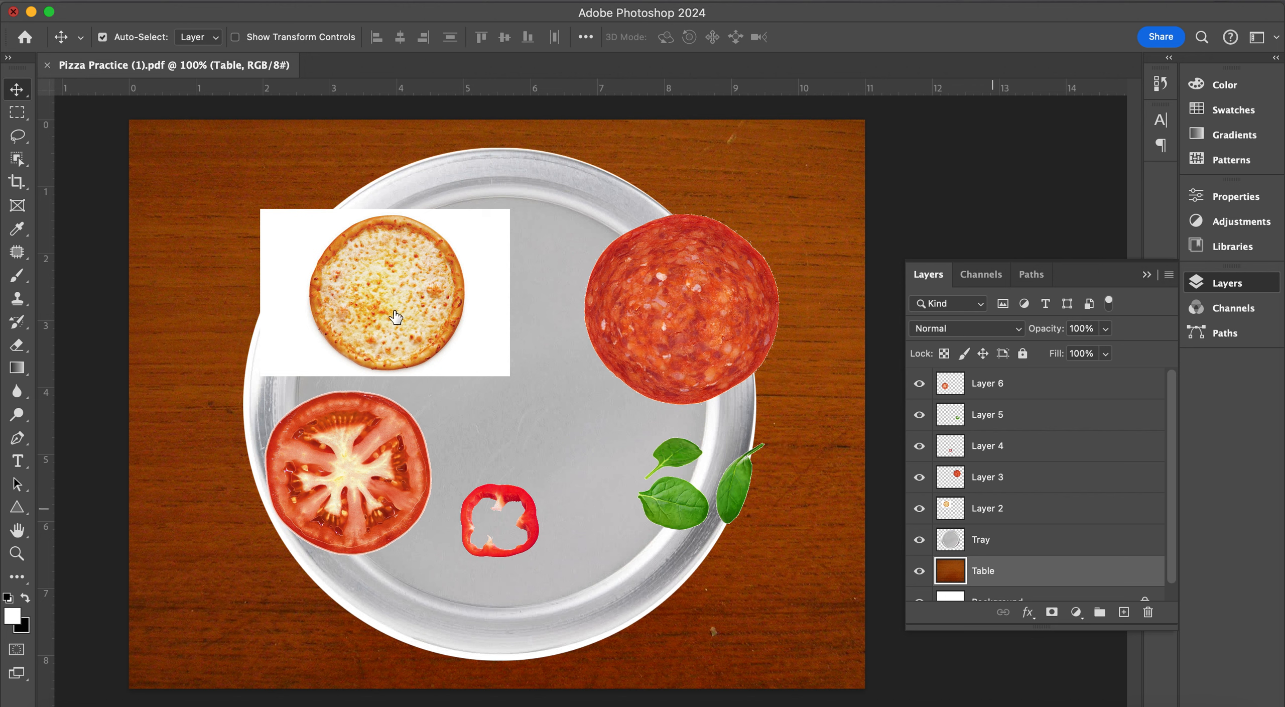
# Step: Rename Layer 2 as pizza and Layer 3 as pepperoni
pyautogui.doubleClick(987, 510)
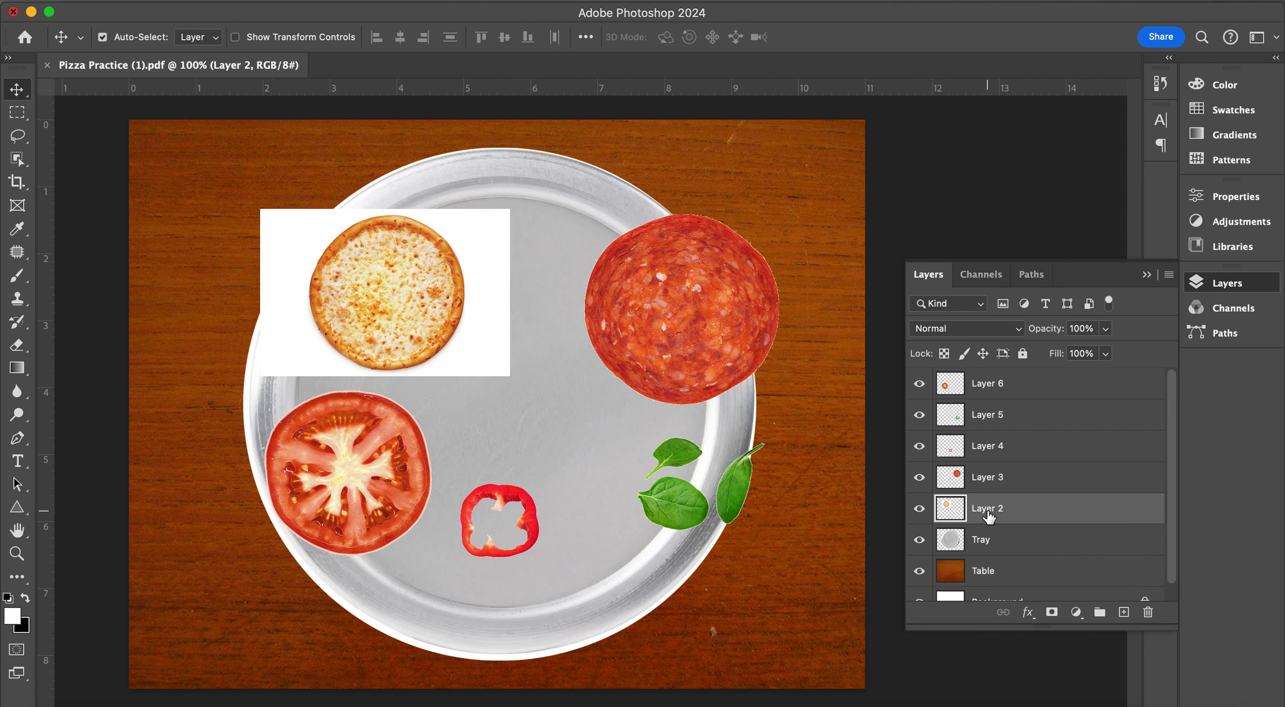
pyautogui.write('pizza')
pyautogui.press('Return')
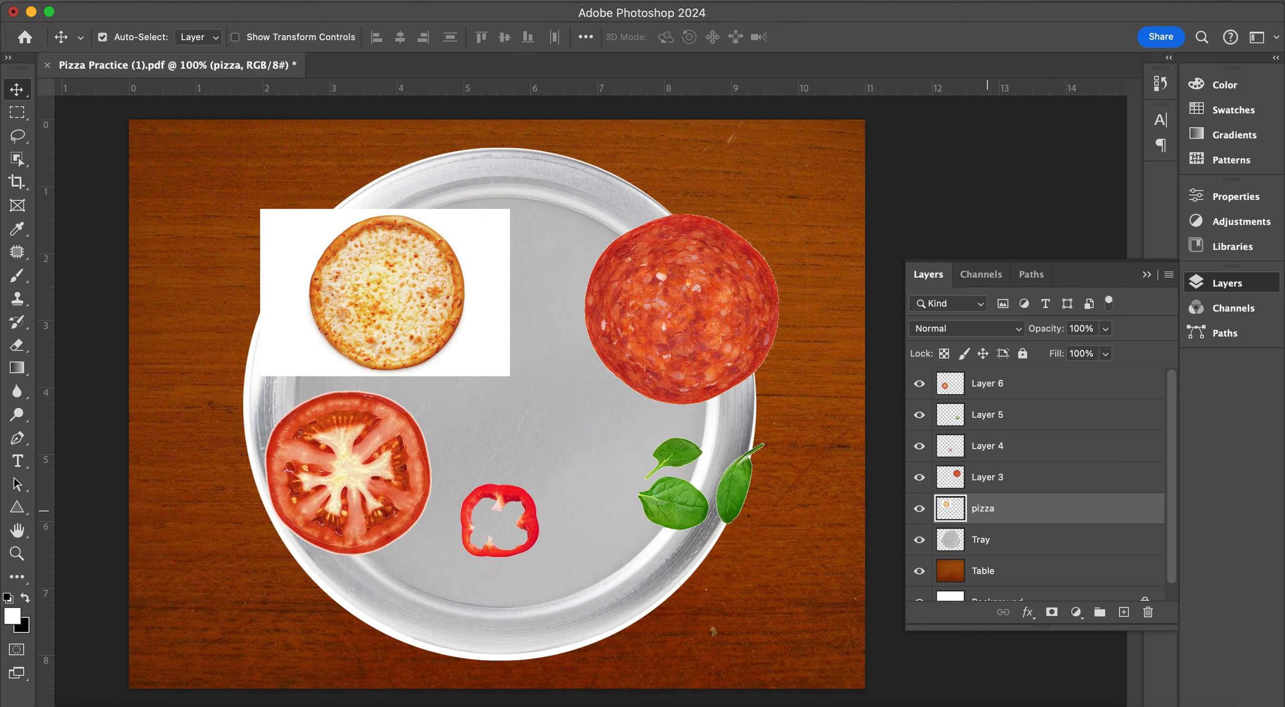
pyautogui.doubleClick(996, 479)
pyautogui.write('pepperoni')
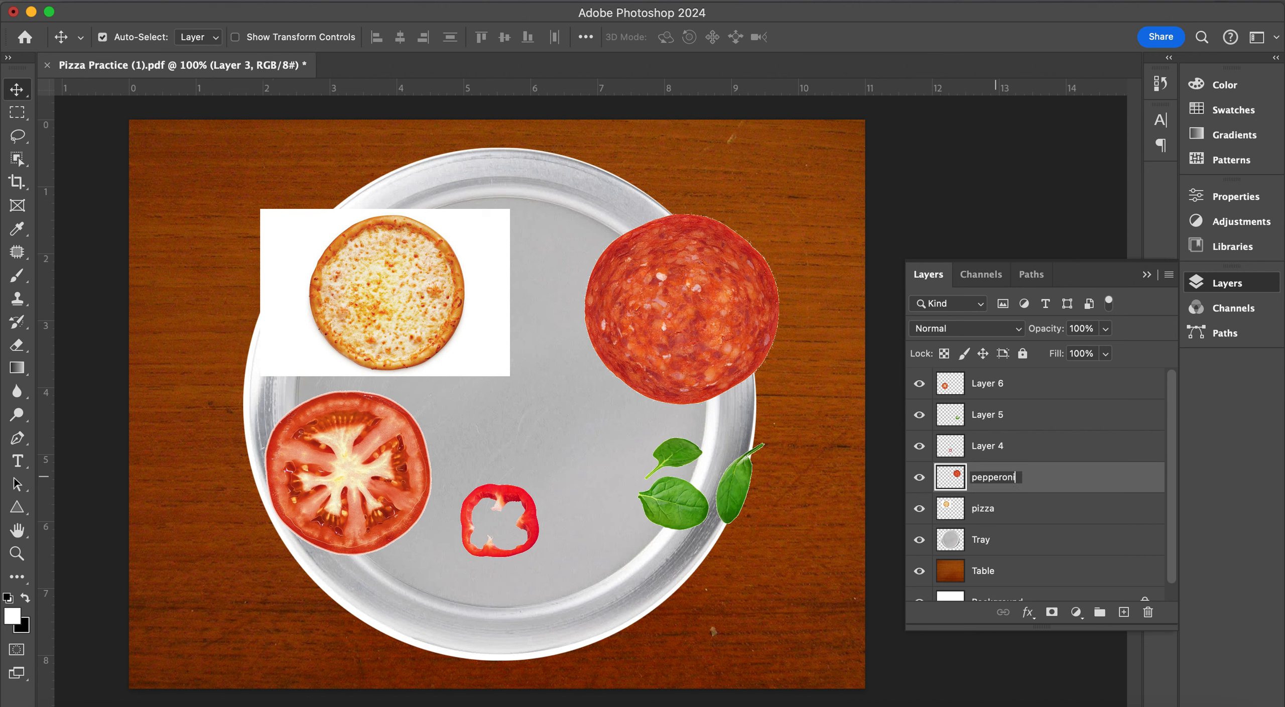
pyautogui.press('Return')
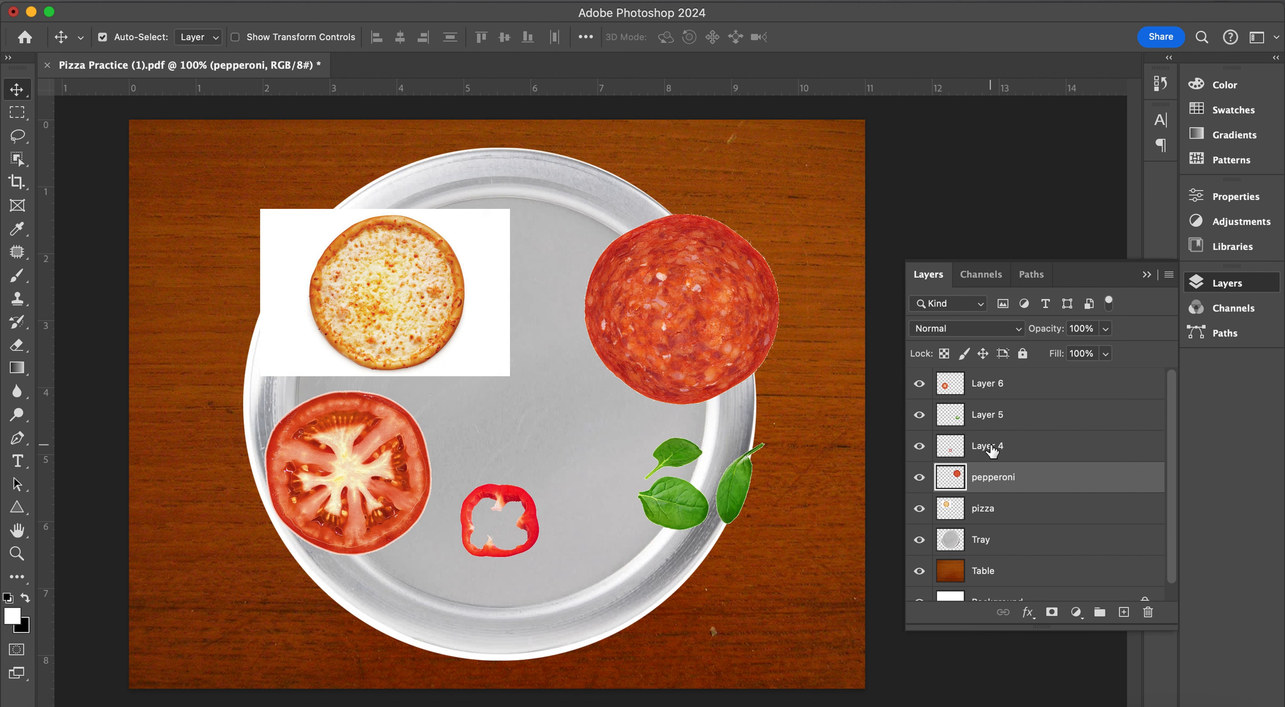
# Step: Check what Layer 4 contains by toggling its visibility, and rename it pepper
pyautogui.click(919, 446)
pyautogui.click(919, 446)
pyautogui.doubleClick(983, 445)
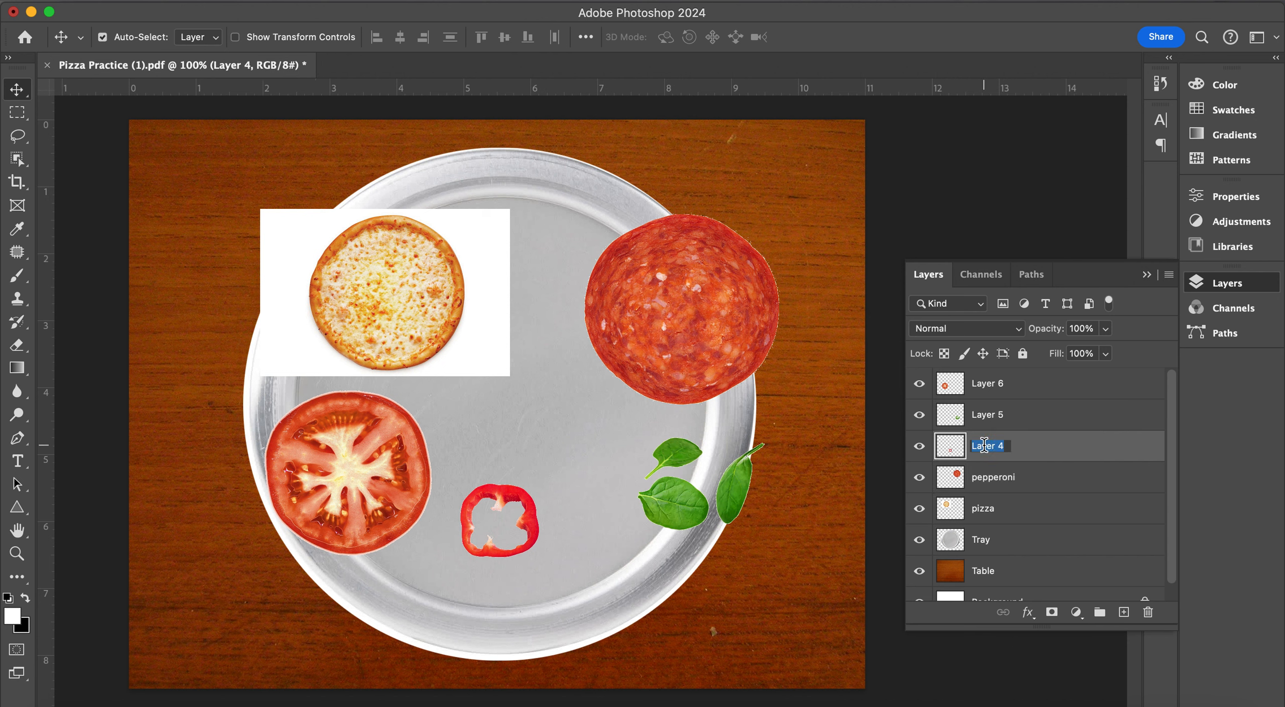
pyautogui.write('pepper')
pyautogui.press('Return')
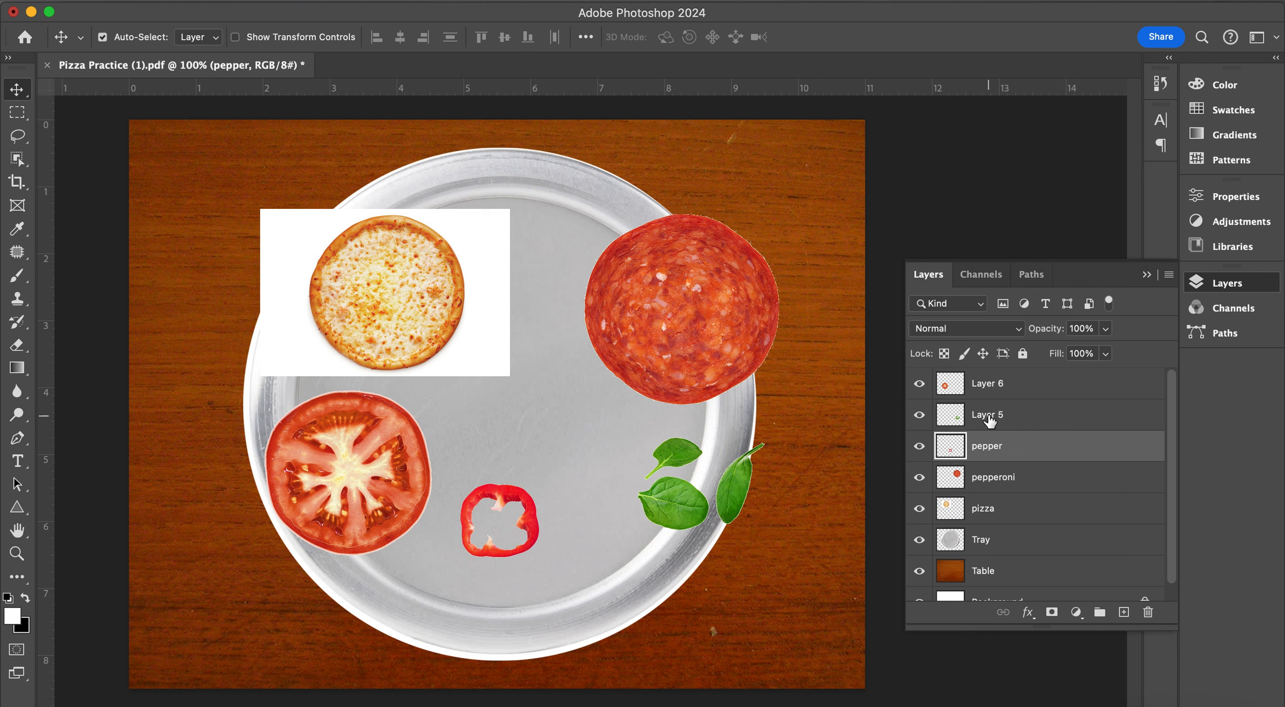
# Step: Rename Layer 5 as basil and Layer 6 as tomato
pyautogui.doubleClick(987, 414)
pyautogui.write('basil')
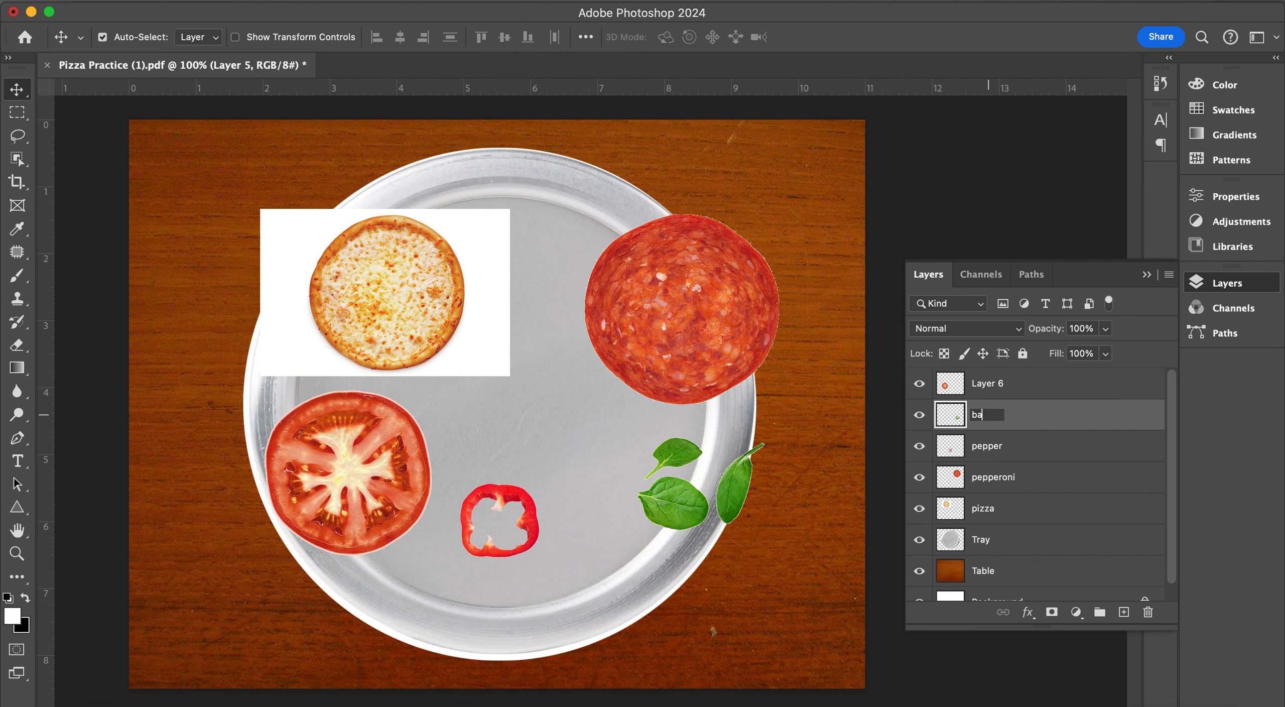
pyautogui.press('Return')
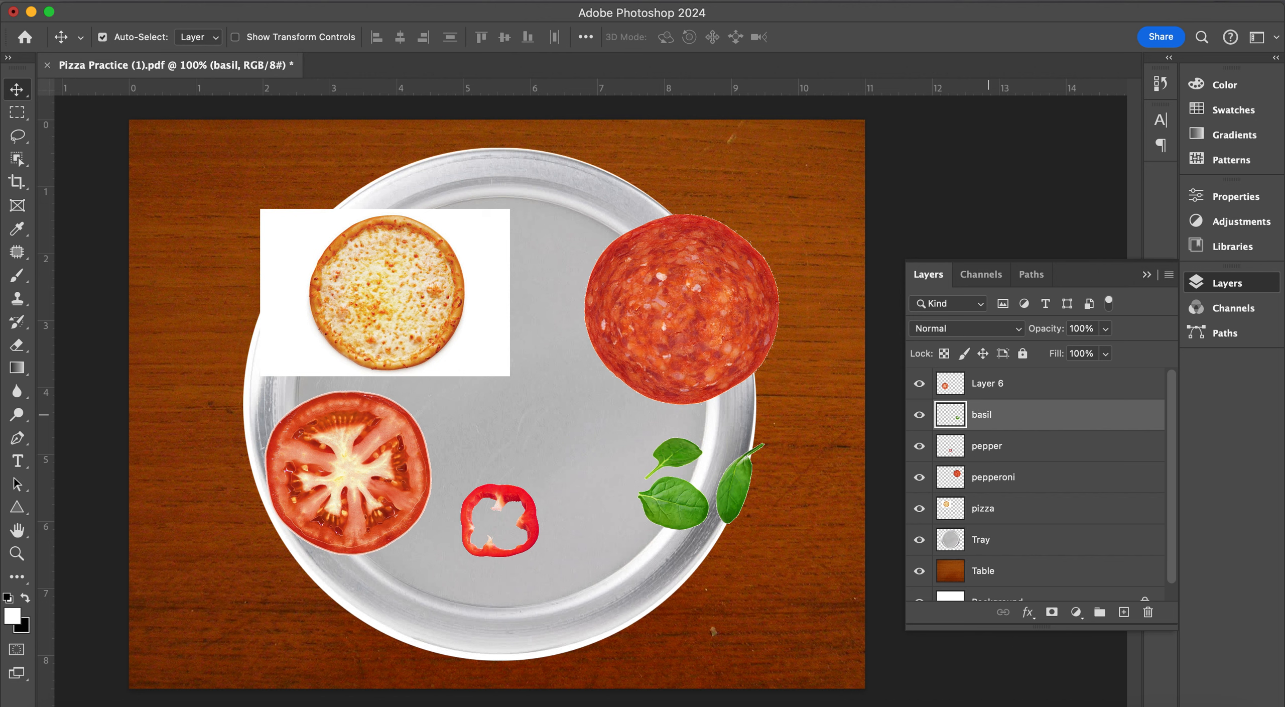
pyautogui.doubleClick(987, 382)
pyautogui.write('tomato')
pyautogui.press('Return')
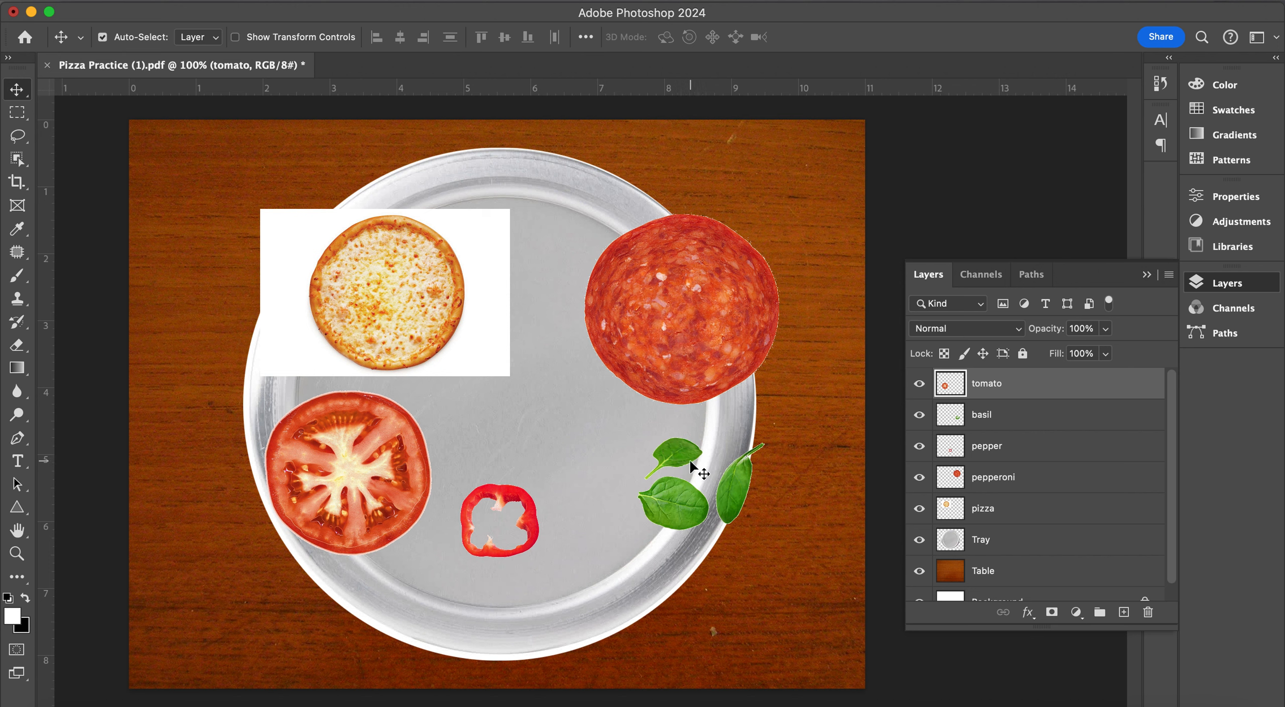
# Step: Hide the tomato, basil, pepper and pepperoni layers, leaving the pizza, Tray and Table layers showing
pyautogui.click(919, 385)
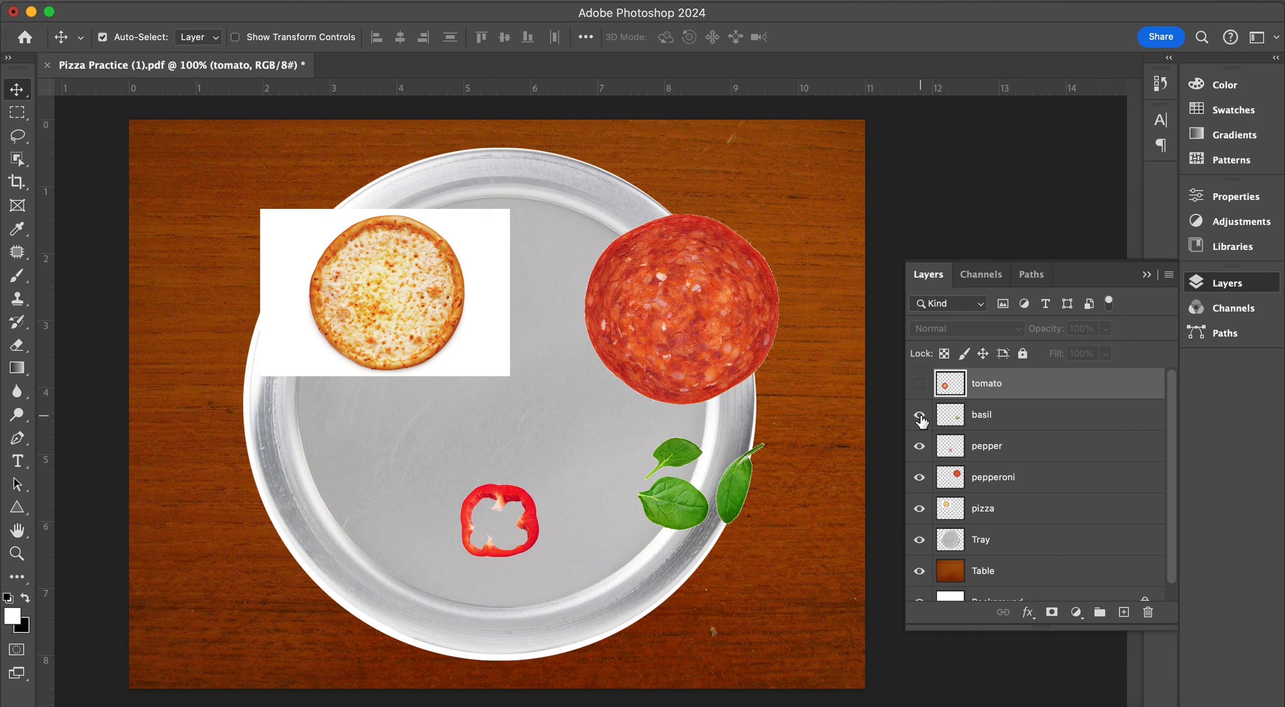
pyautogui.click(919, 415)
pyautogui.click(919, 446)
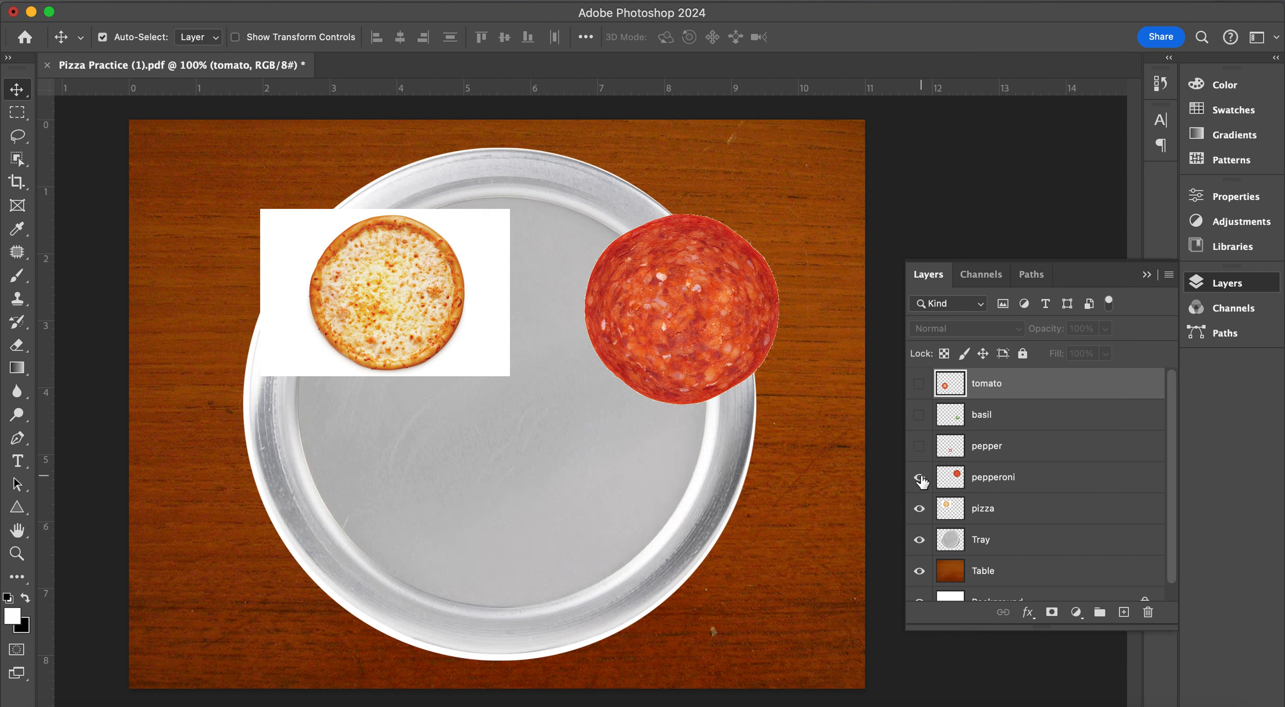
pyautogui.click(919, 477)
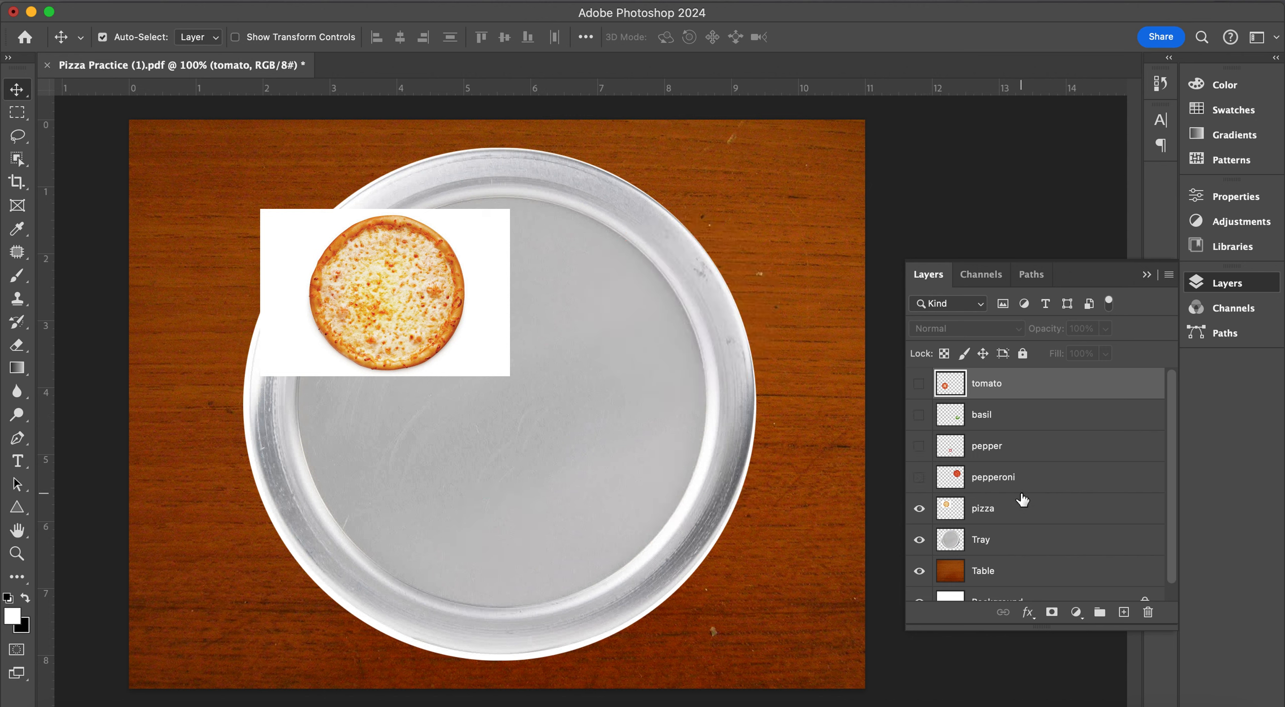
pyautogui.click(921, 479)
pyautogui.click(920, 477)
# Step: Select the white background around the pizza on the pizza layer with the Magic Wand, delete it and deselect
pyautogui.click(1061, 512)
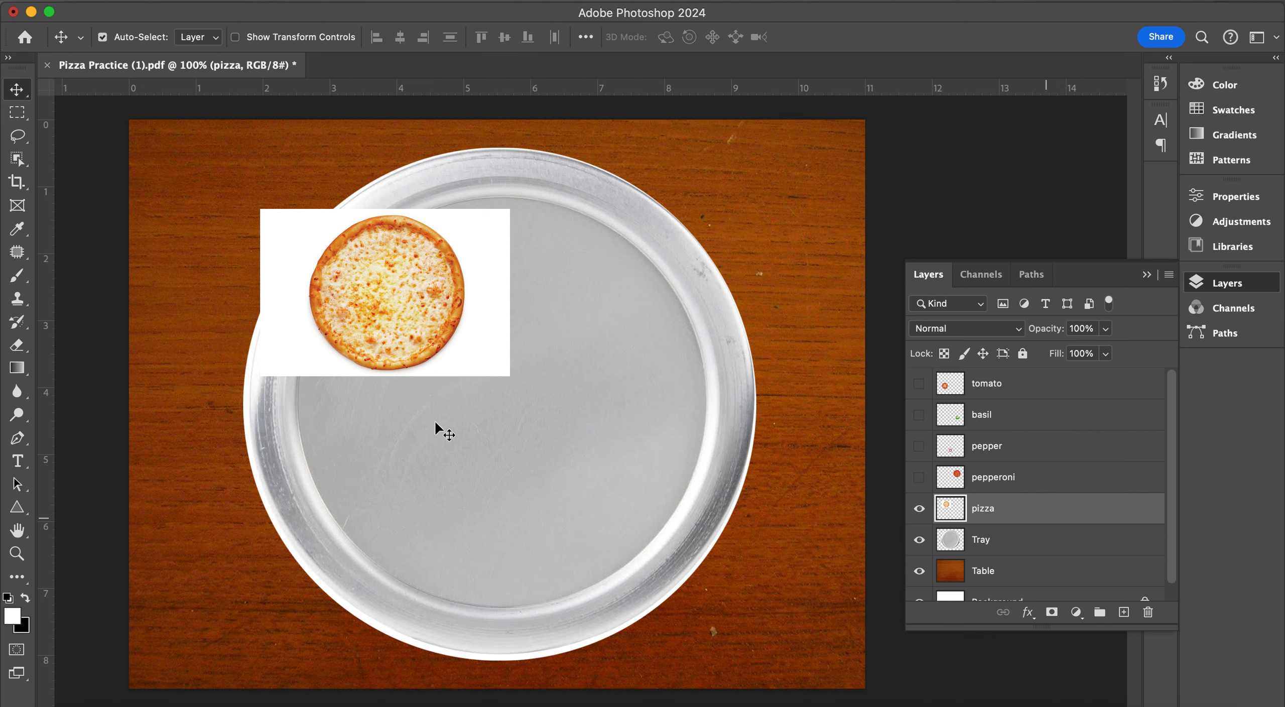
pyautogui.click(21, 164)
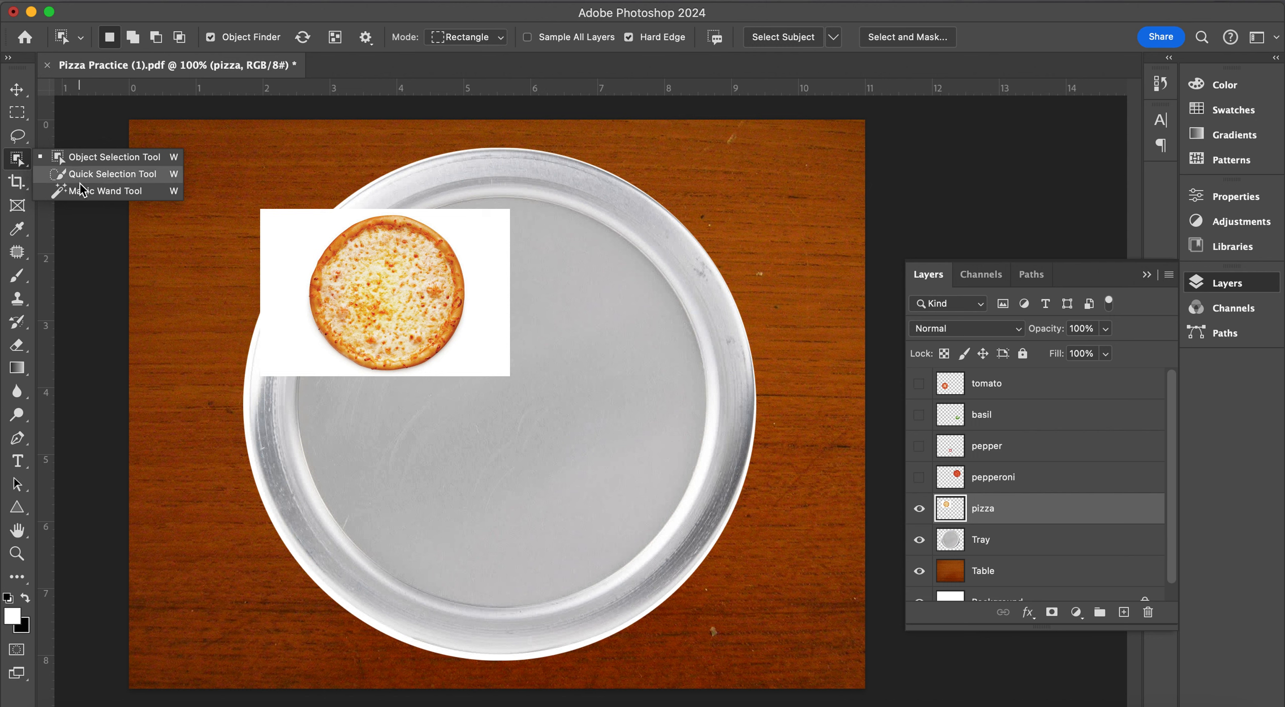
pyautogui.click(100, 191)
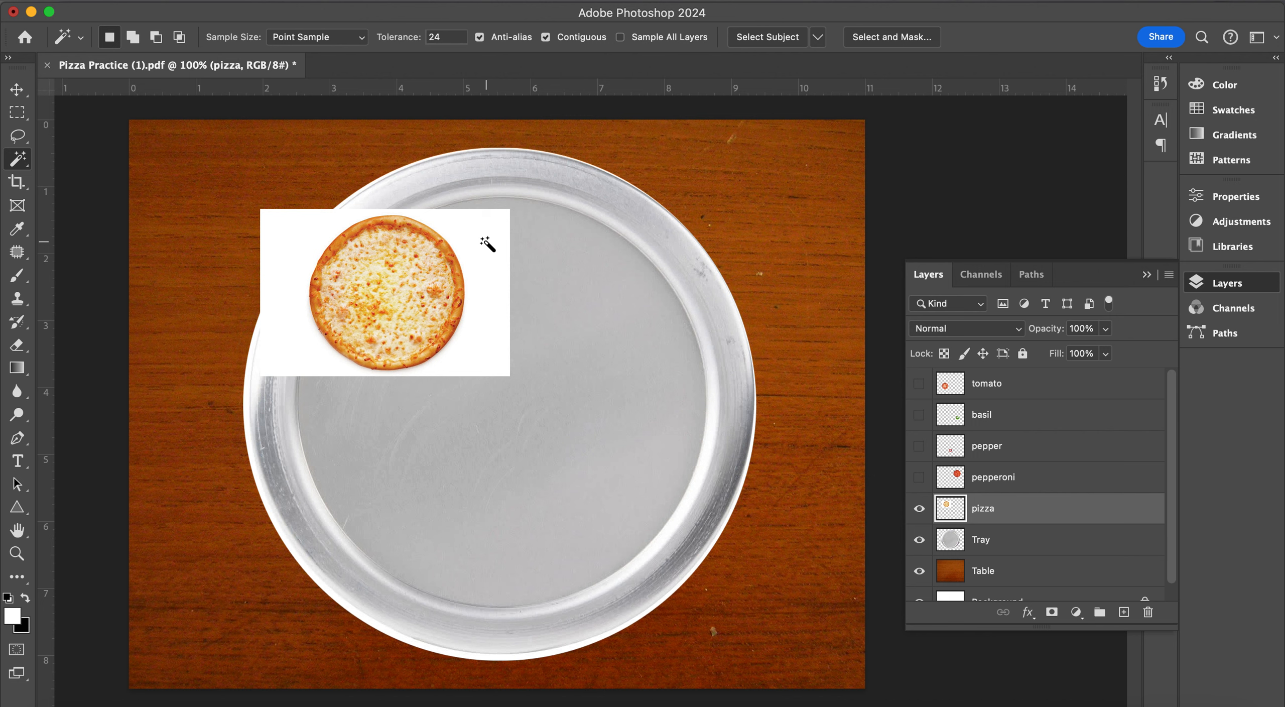
pyautogui.click(483, 240)
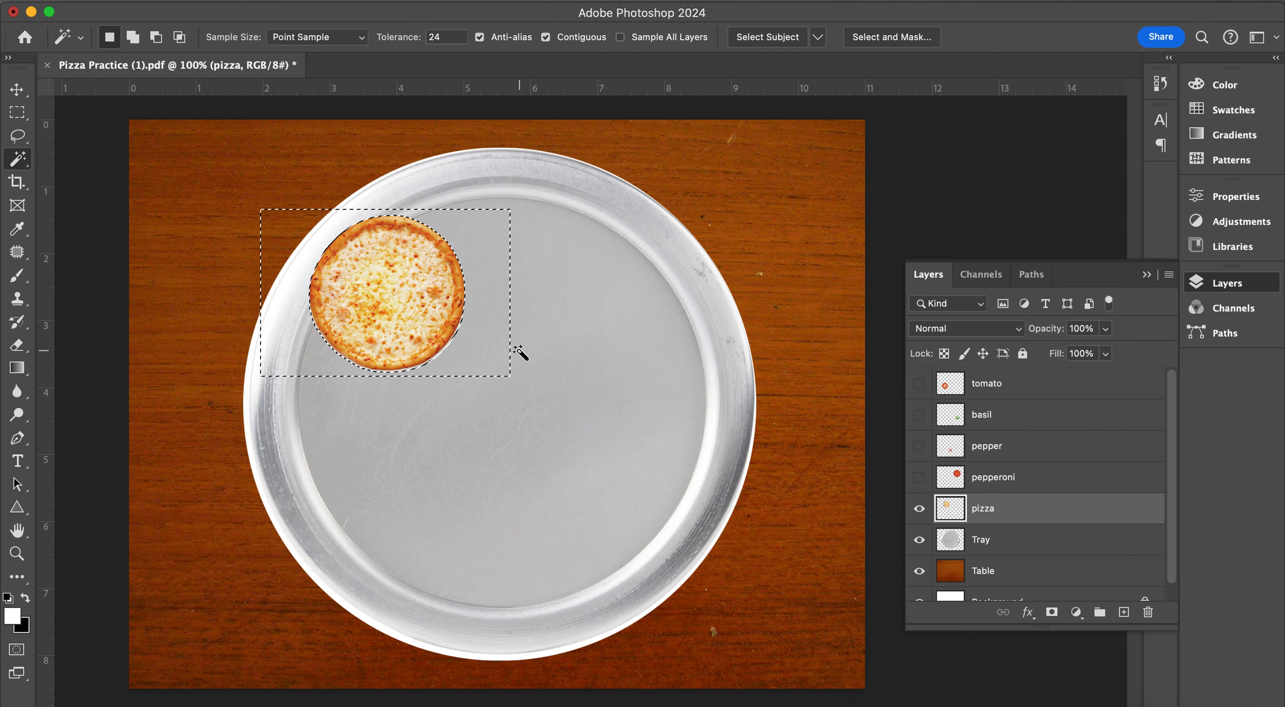
pyautogui.press('super+d')
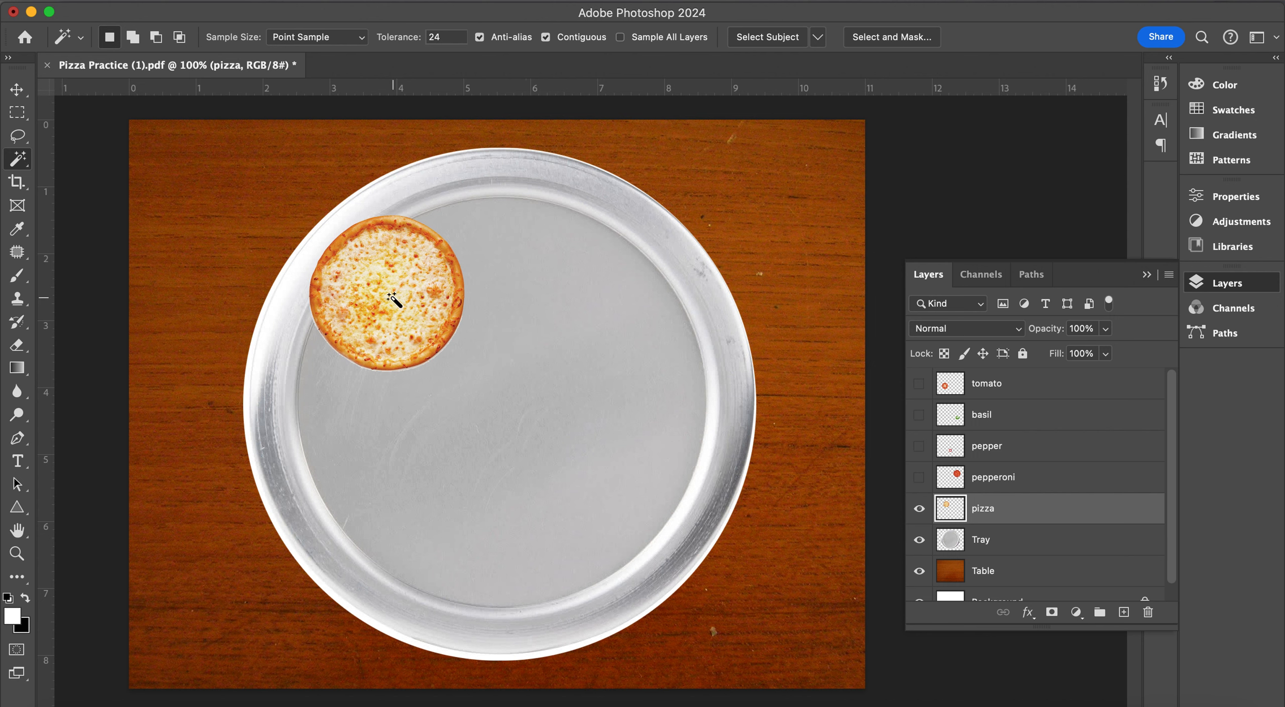
# Step: Enlarge the pizza with Free Transform until it fills the inner area of the tray, and centre it there
pyautogui.click(18, 91)
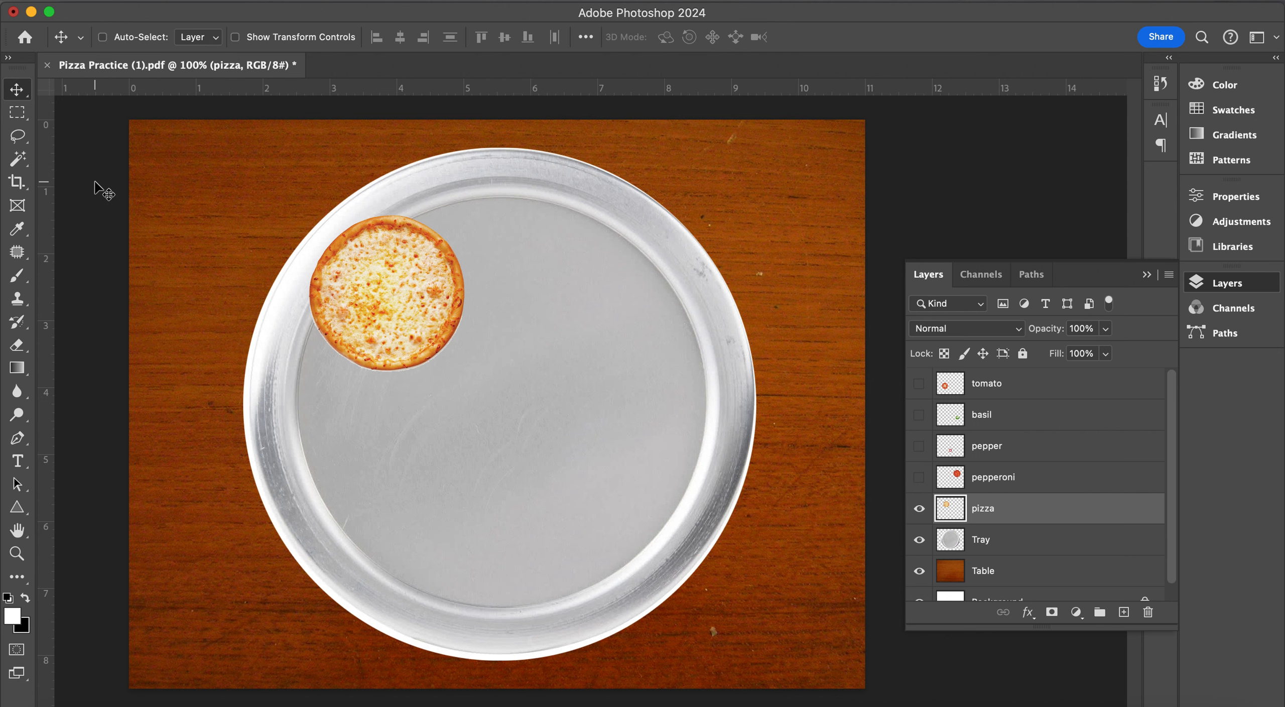
pyautogui.press('super+t')
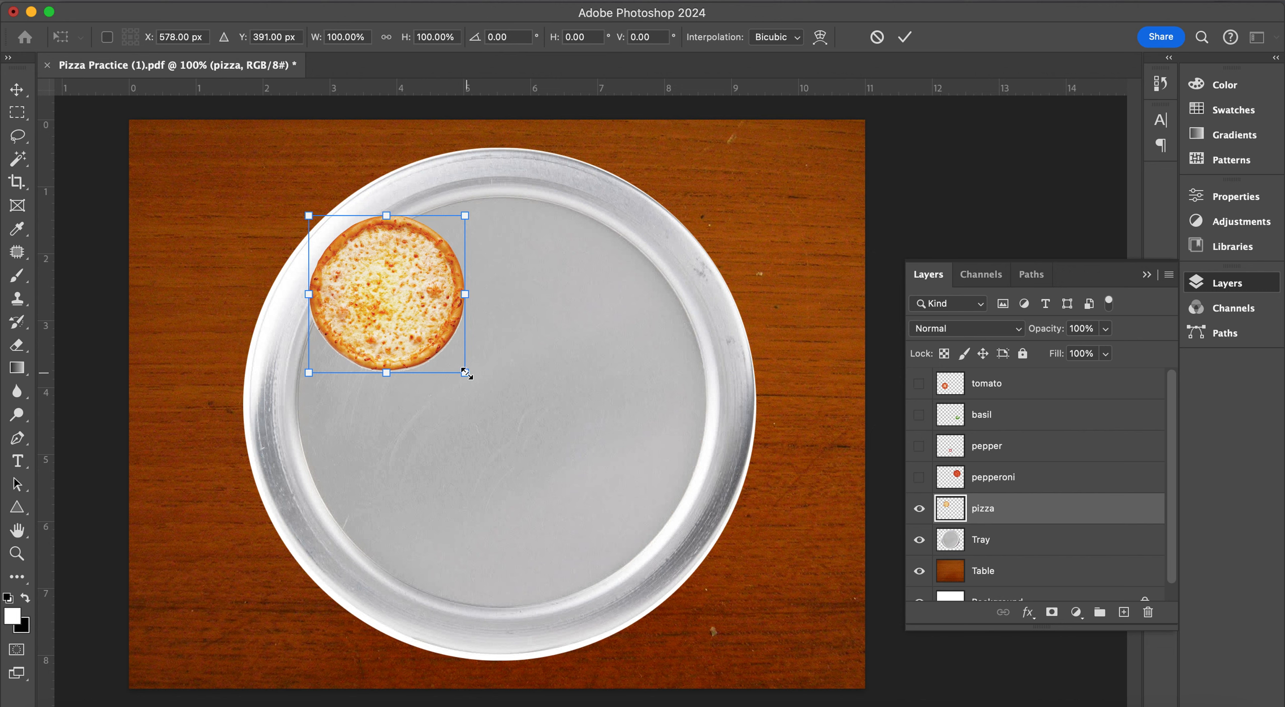
pyautogui.moveTo(466, 373); pyautogui.dragTo(711, 643)
pyautogui.moveTo(566, 473); pyautogui.dragTo(536, 441)
pyautogui.moveTo(684, 621); pyautogui.dragTo(721, 641)
pyautogui.moveTo(591, 502); pyautogui.dragTo(587, 490)
pyautogui.press('Return')
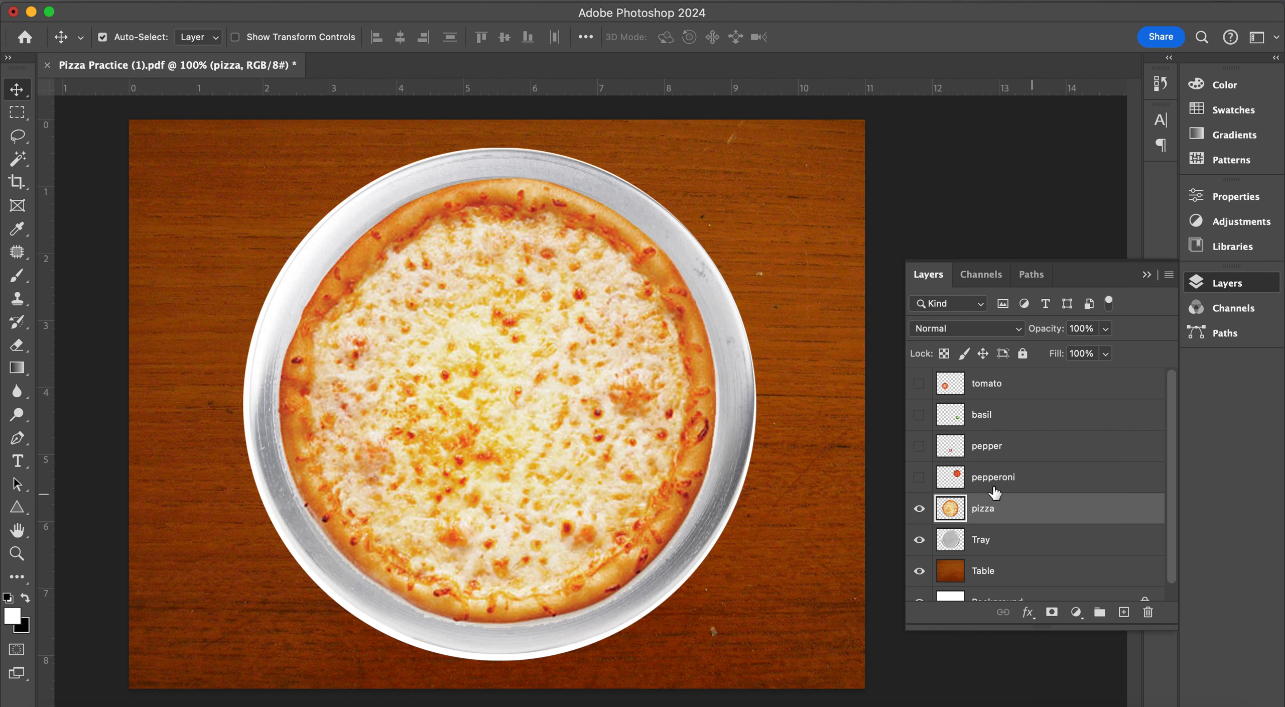
# Step: Show the pepperoni layer, move the slice onto the pizza and shrink it to topping size near the upper crust
pyautogui.click(918, 478)
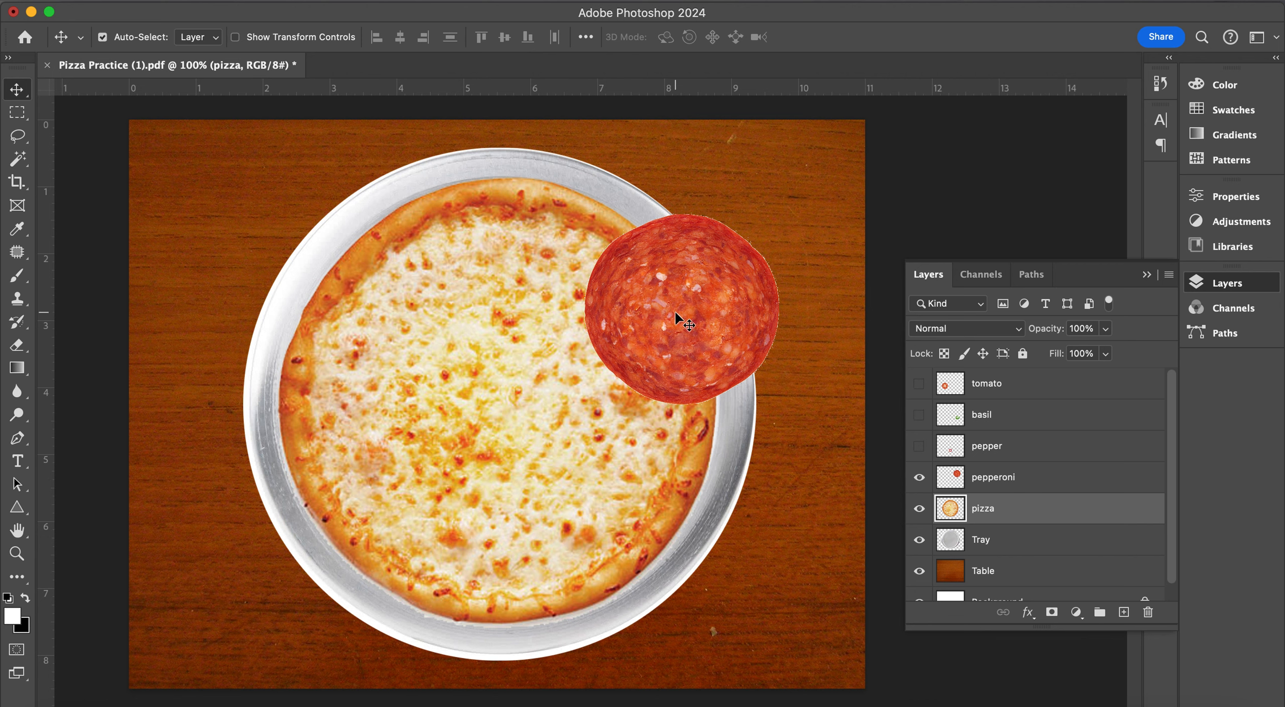
pyautogui.moveTo(676, 317); pyautogui.dragTo(566, 341)
pyautogui.moveTo(498, 305); pyautogui.dragTo(528, 334)
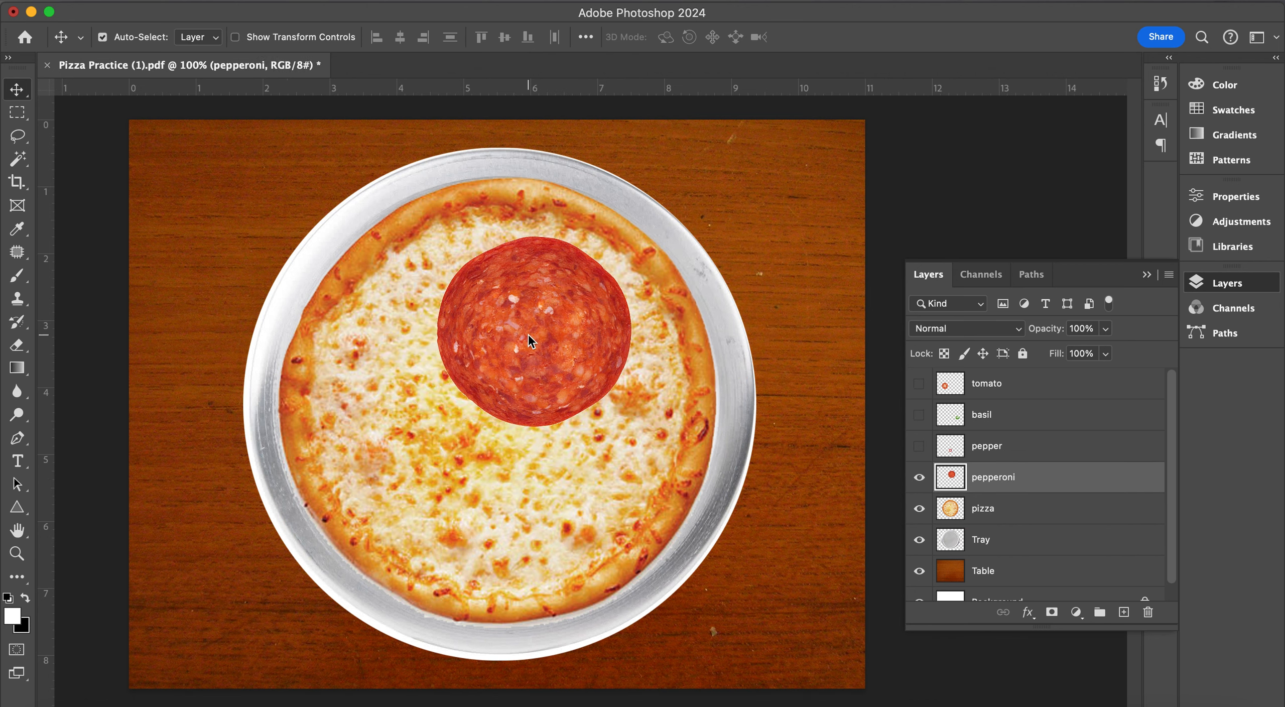
pyautogui.press('super+t')
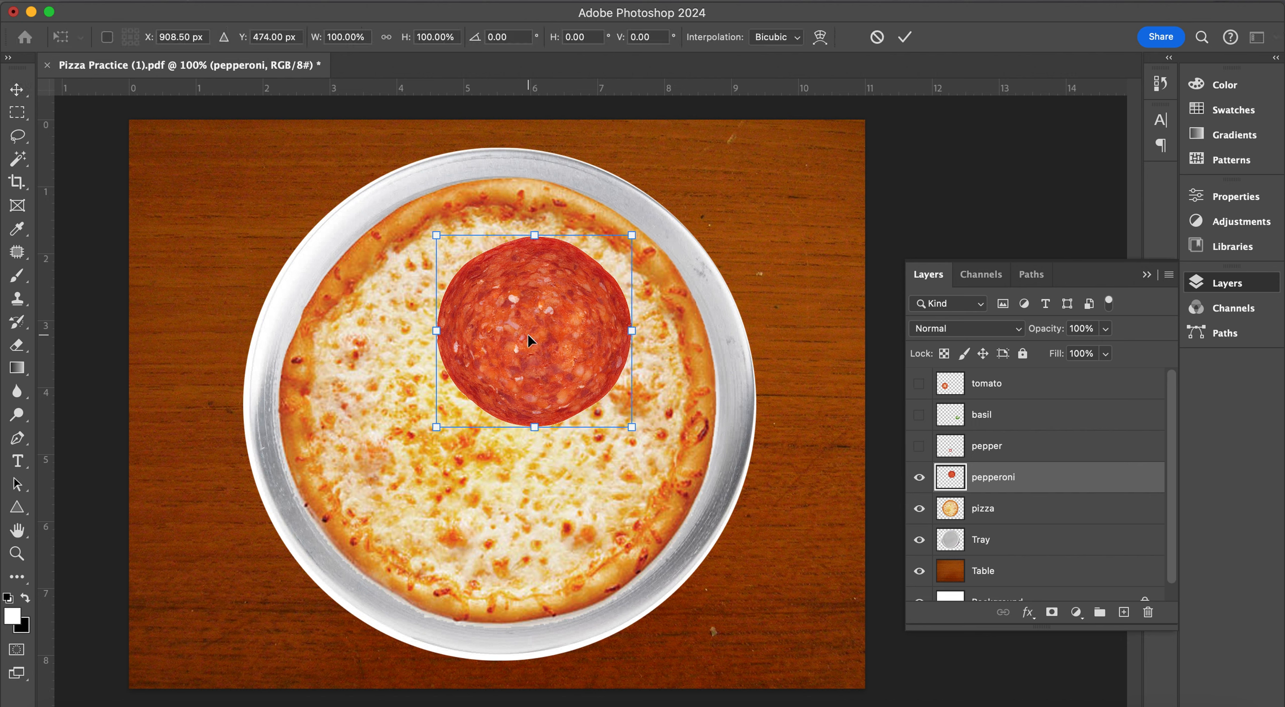
pyautogui.moveTo(614, 413); pyautogui.dragTo(501, 299)
pyautogui.press('Return')
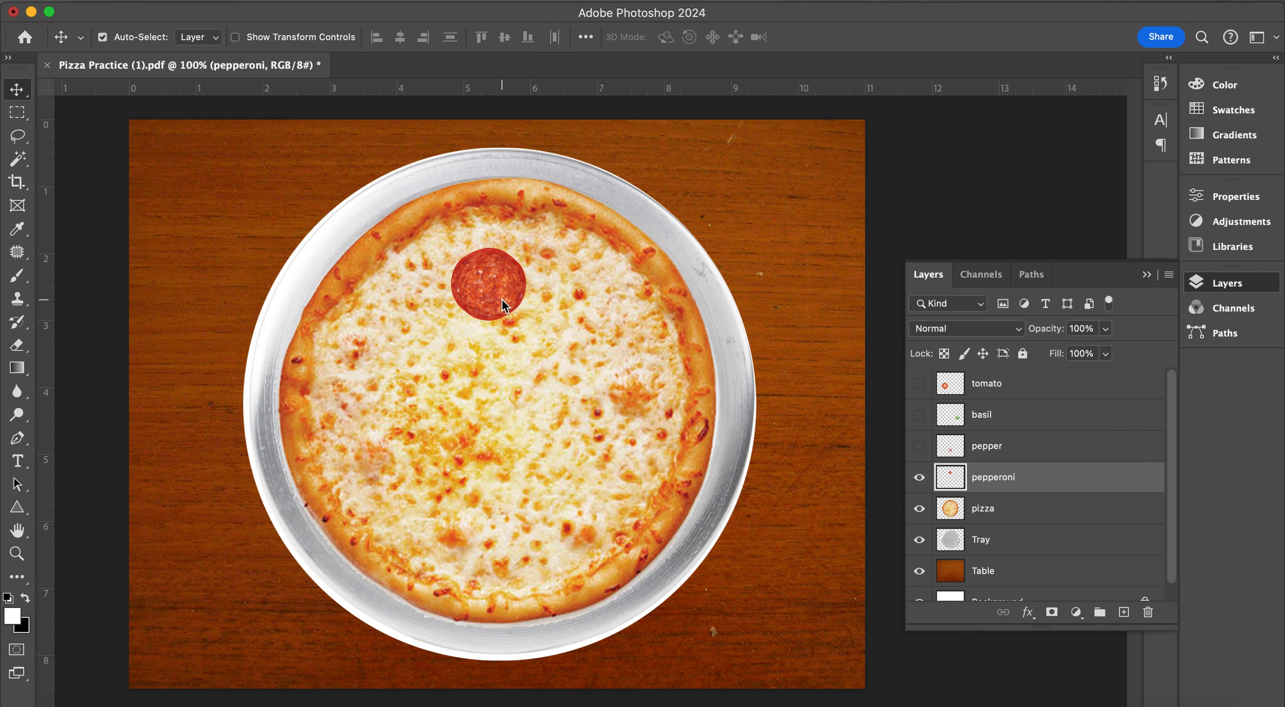
# Step: Duplicate the pepperoni slice seven times and arrange the eight slices in a ring around the pizza
pyautogui.press('super+j')
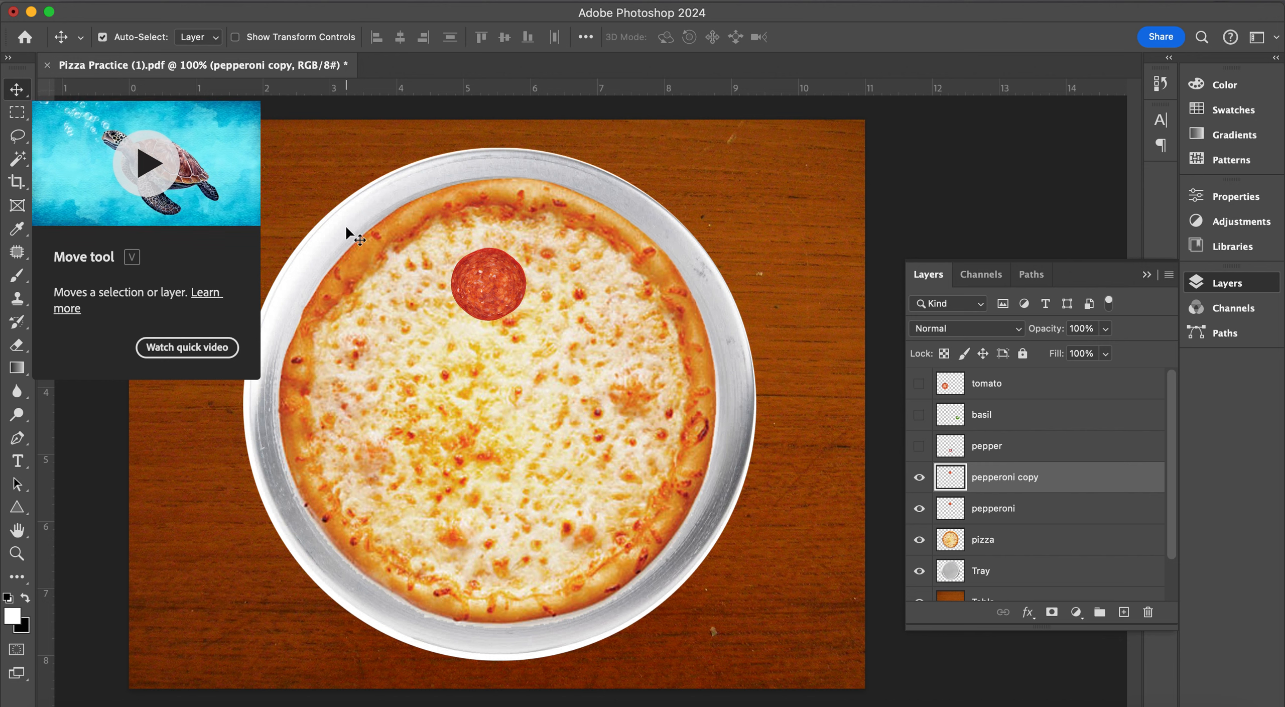
pyautogui.moveTo(507, 288); pyautogui.dragTo(587, 305)
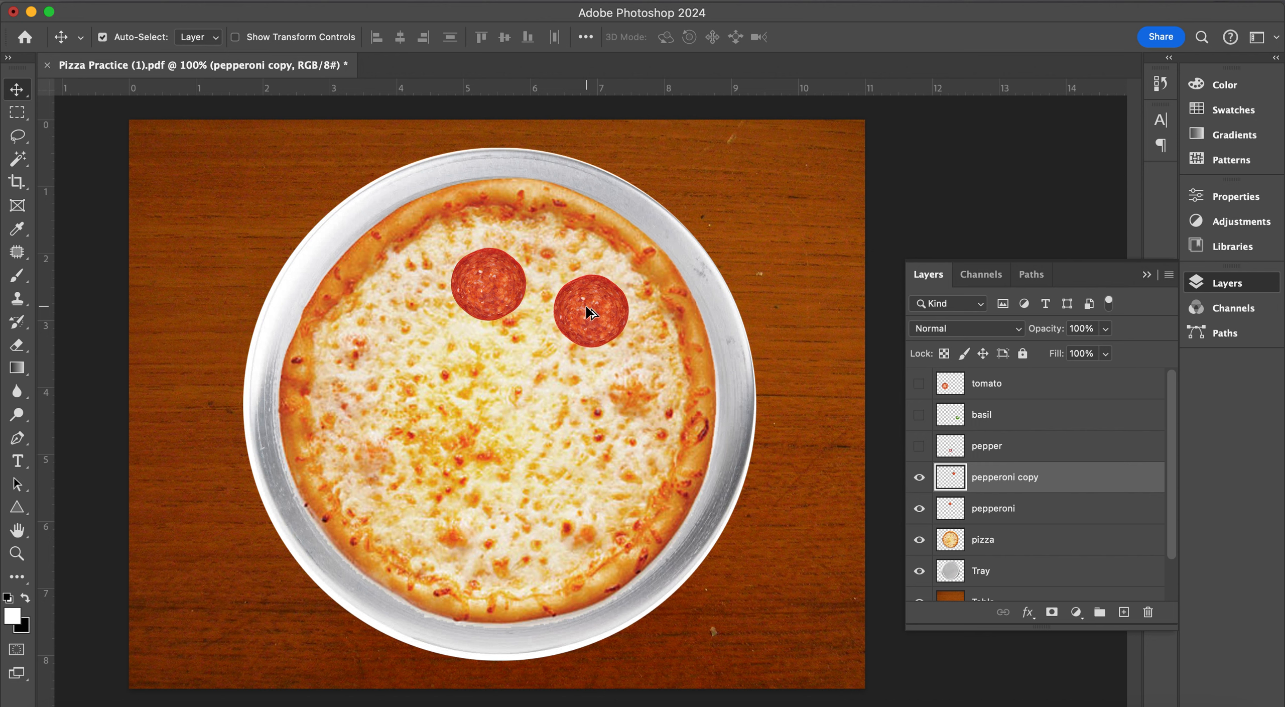
pyautogui.moveTo(587, 308); pyautogui.dragTo(625, 400)
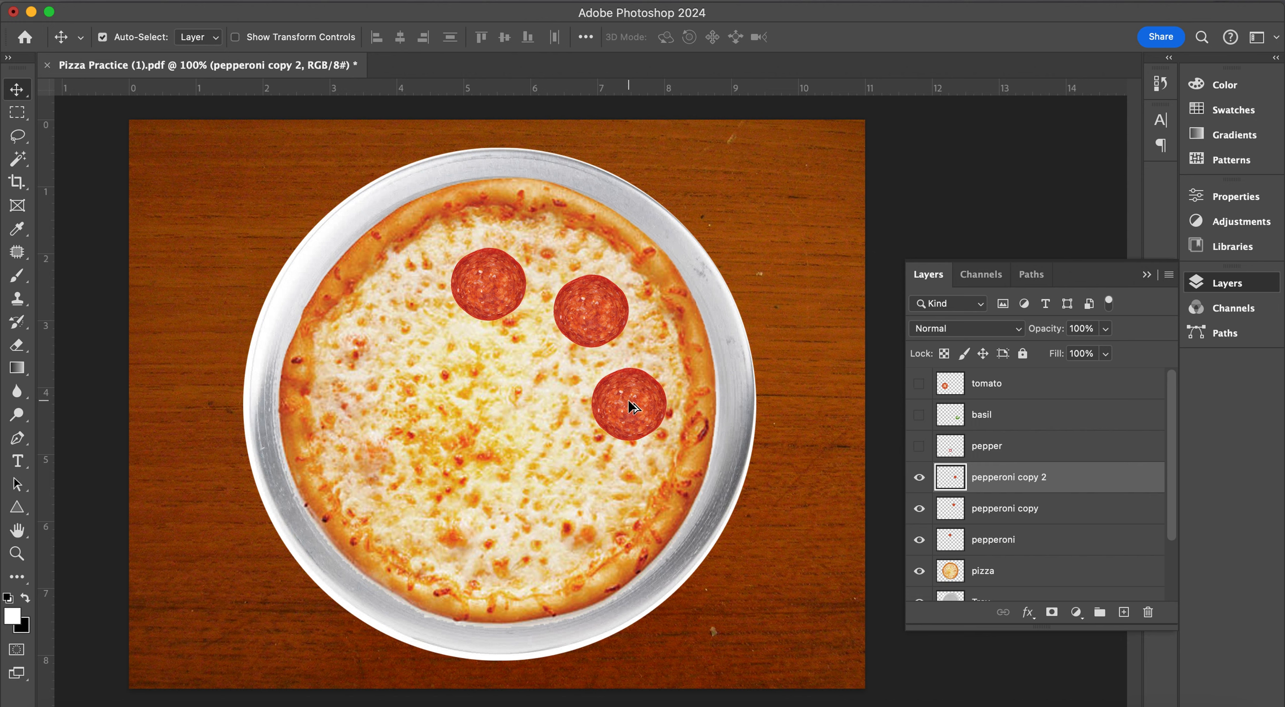
pyautogui.moveTo(632, 409); pyautogui.dragTo(426, 322)
pyautogui.moveTo(382, 399); pyautogui.dragTo(367, 411)
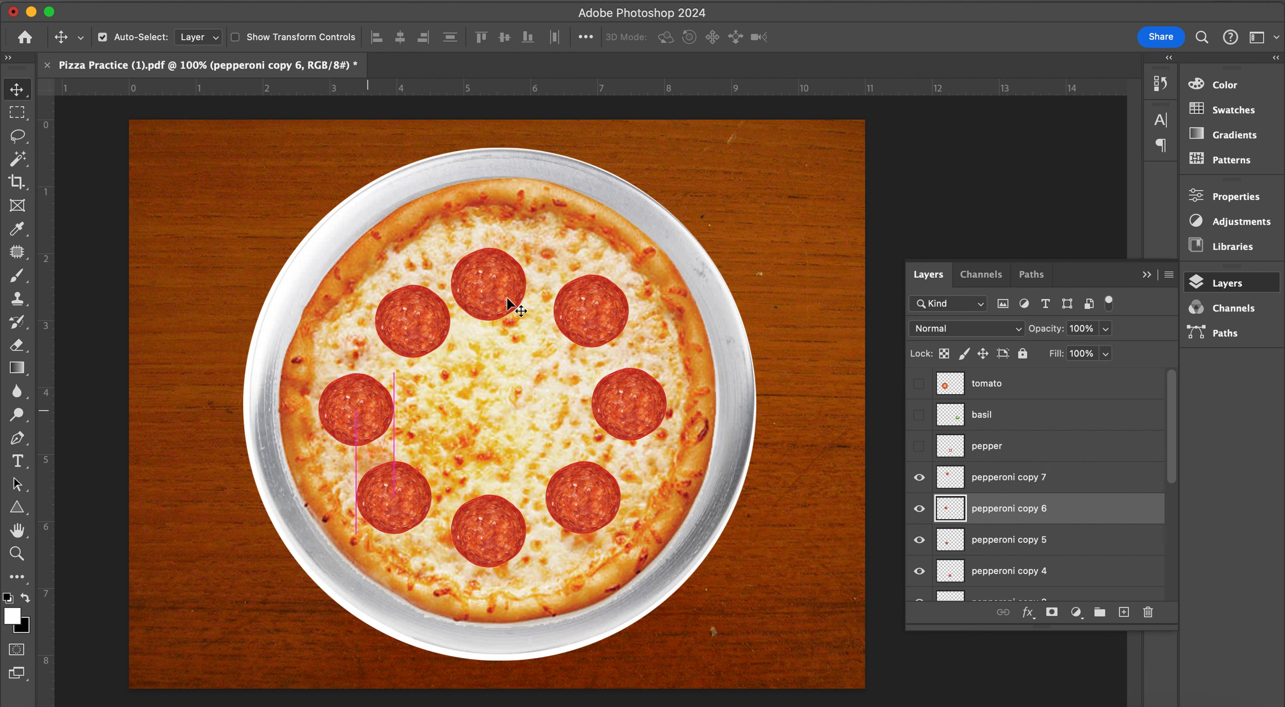
# Step: Nudge the topmost, upper-right and right pepperoni slices outward to even out the ring
pyautogui.moveTo(507, 304); pyautogui.dragTo(522, 293)
pyautogui.moveTo(617, 344); pyautogui.dragTo(625, 351)
pyautogui.moveTo(627, 403); pyautogui.dragTo(638, 407)
pyautogui.click(582, 497)
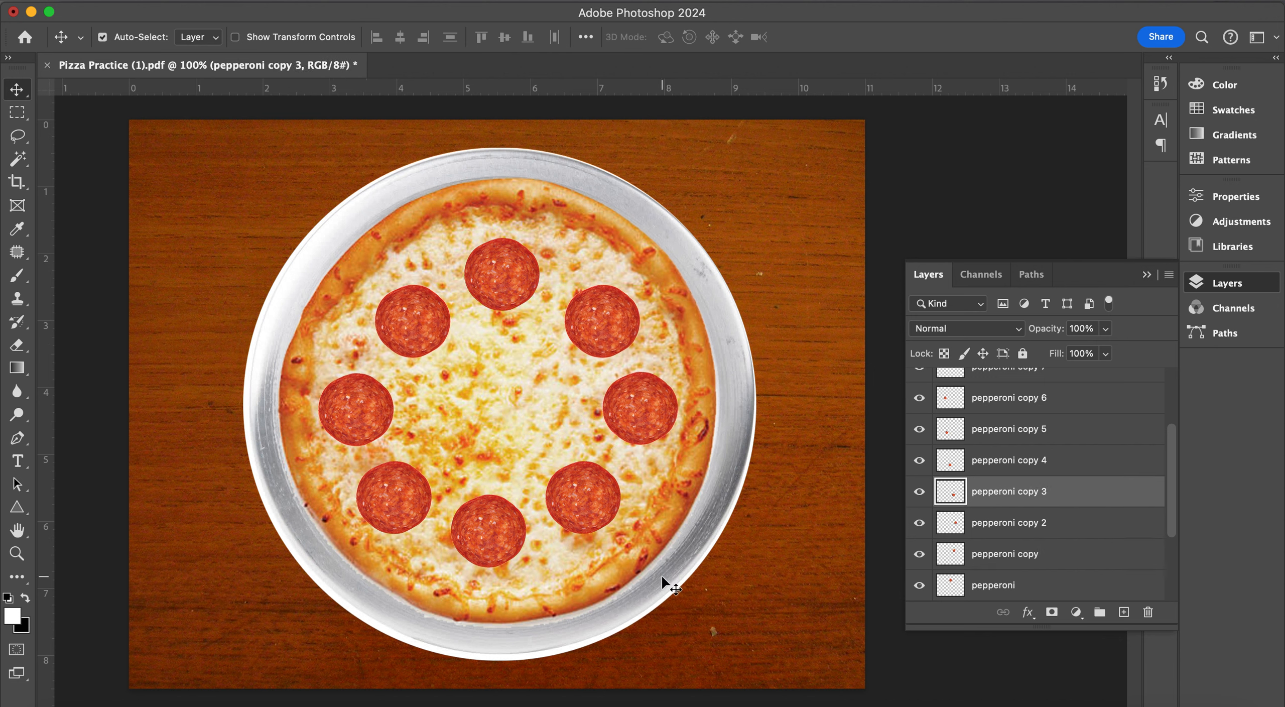
# Step: Show the pepper layer and move the red pepper ring into the middle of the pizza
pyautogui.scroll(3, 1061, 502)
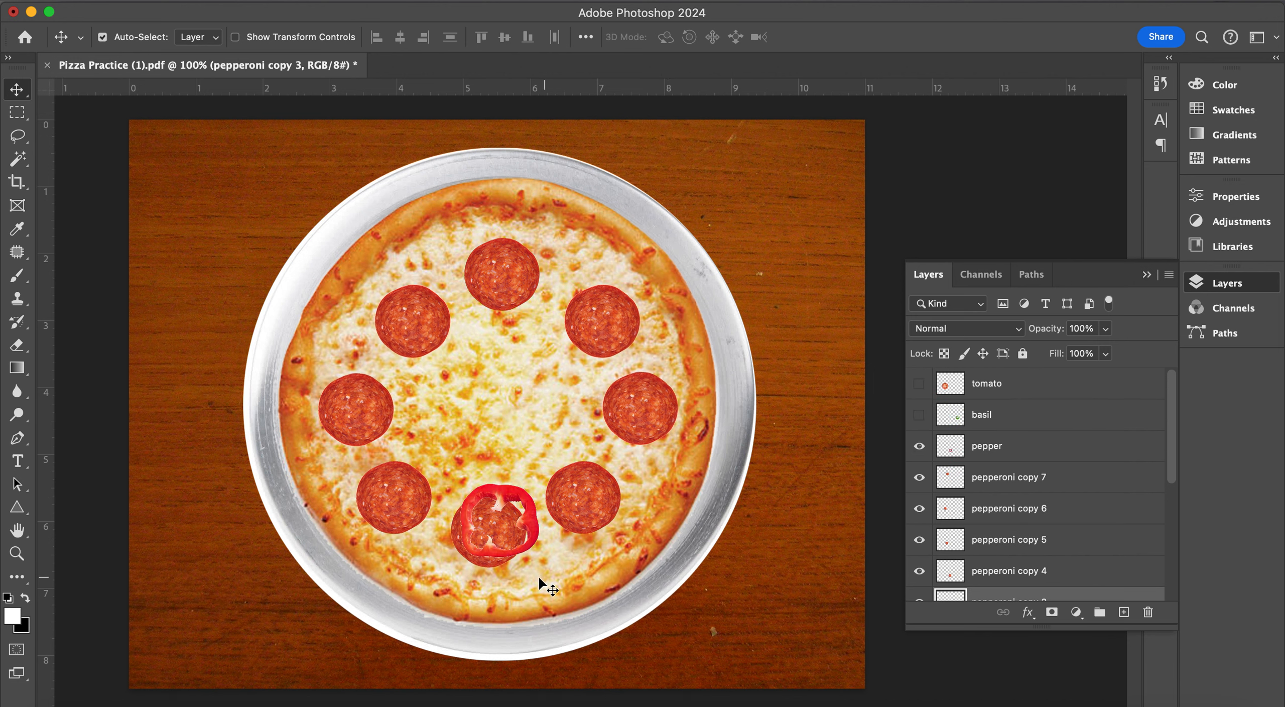
pyautogui.click(505, 501)
pyautogui.moveTo(507, 411); pyautogui.dragTo(505, 400)
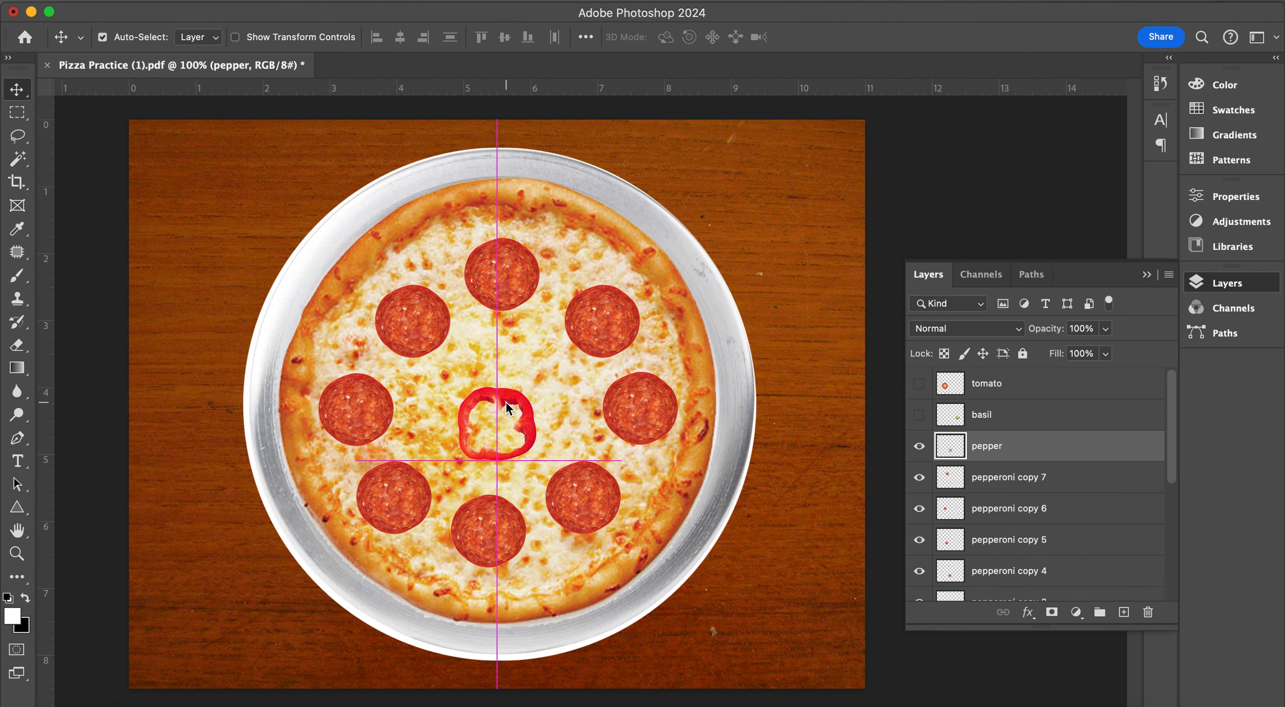
pyautogui.press('super+plus')
pyautogui.press('super+plus')
pyautogui.scroll(-4, 478, 467)
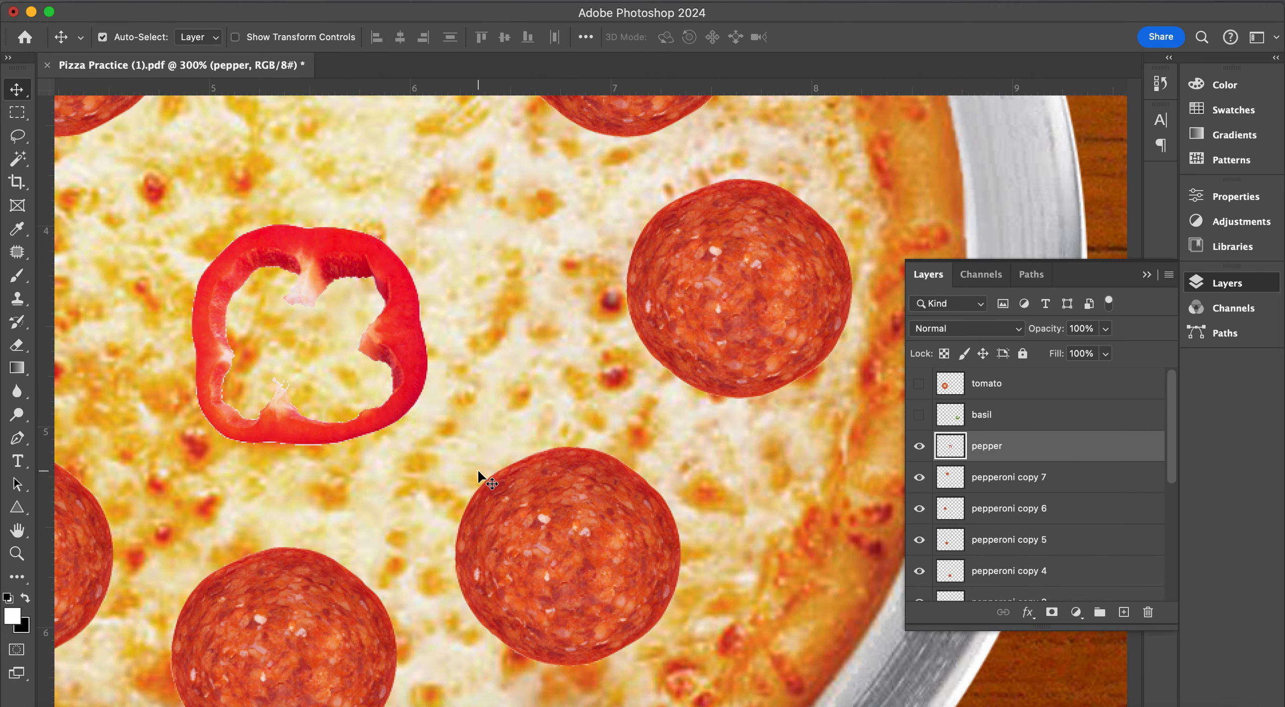
pyautogui.hscroll(-3, 478, 468)
pyautogui.scroll(3, 478, 467)
pyautogui.scroll(2, 478, 468)
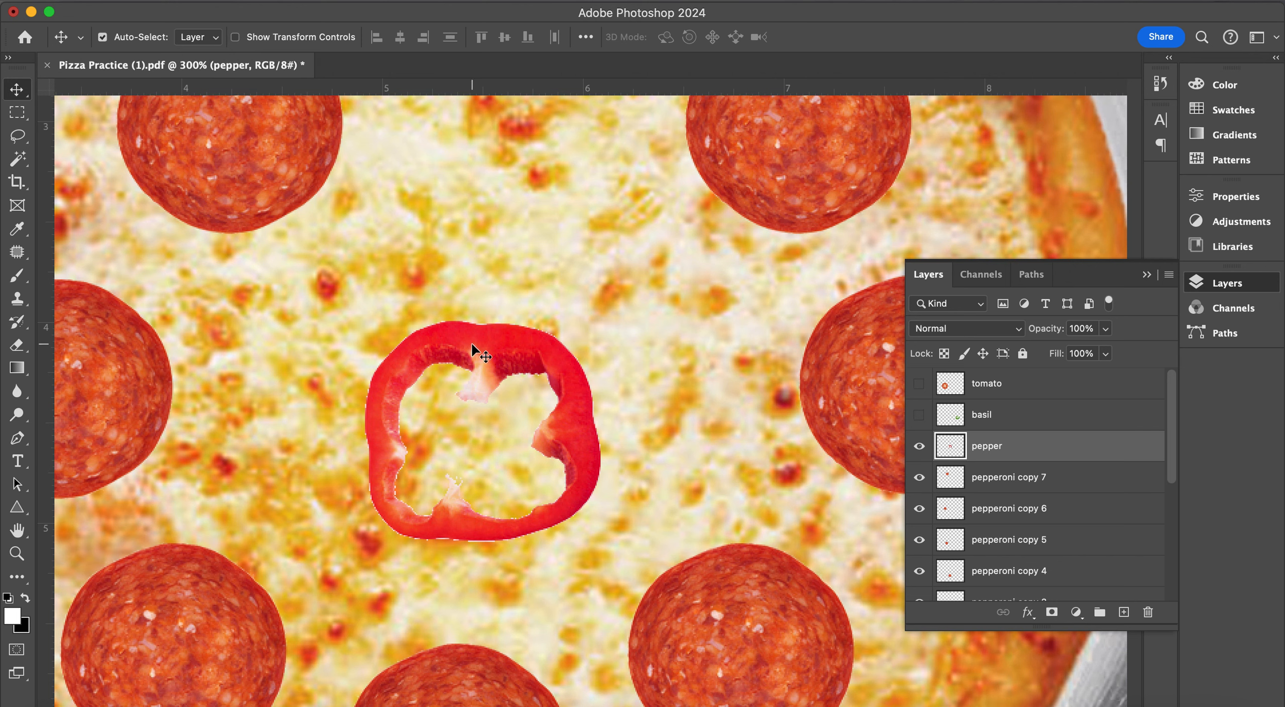
pyautogui.moveTo(475, 349); pyautogui.dragTo(769, 341)
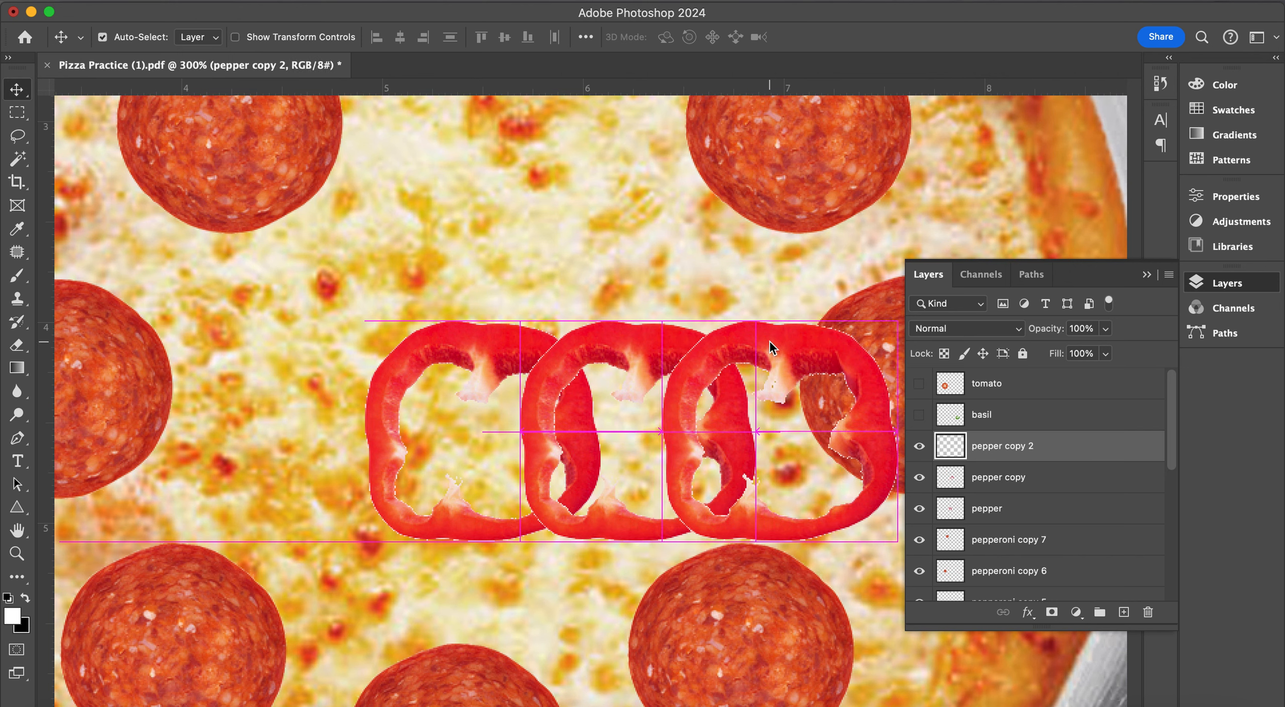
pyautogui.press('super+z')
pyautogui.press('super+z')
pyautogui.hotkey('shift', 'Down')
pyautogui.hotkey('shift', 'Down')
pyautogui.hotkey('shift', 'Down')
pyautogui.hotkey('shift', 'Down')
pyautogui.hotkey('shift', 'Down')
pyautogui.hotkey('shift', 'Down')
pyautogui.hotkey('shift', 'Down')
pyautogui.hotkey('shift', 'Down')
pyautogui.hotkey('shift', 'Down')
pyautogui.hotkey('shift', 'Down')
pyautogui.hotkey('shift', 'Down')
pyautogui.hotkey('shift', 'Down')
pyautogui.hotkey('shift', 'Down')
pyautogui.hotkey('shift', 'Down')
pyautogui.hotkey('shift', 'Down')
pyautogui.hotkey('shift', 'Down')
pyautogui.hotkey('shift', 'Down')
pyautogui.hotkey('shift', 'Down')
pyautogui.hotkey('shift', 'Down')
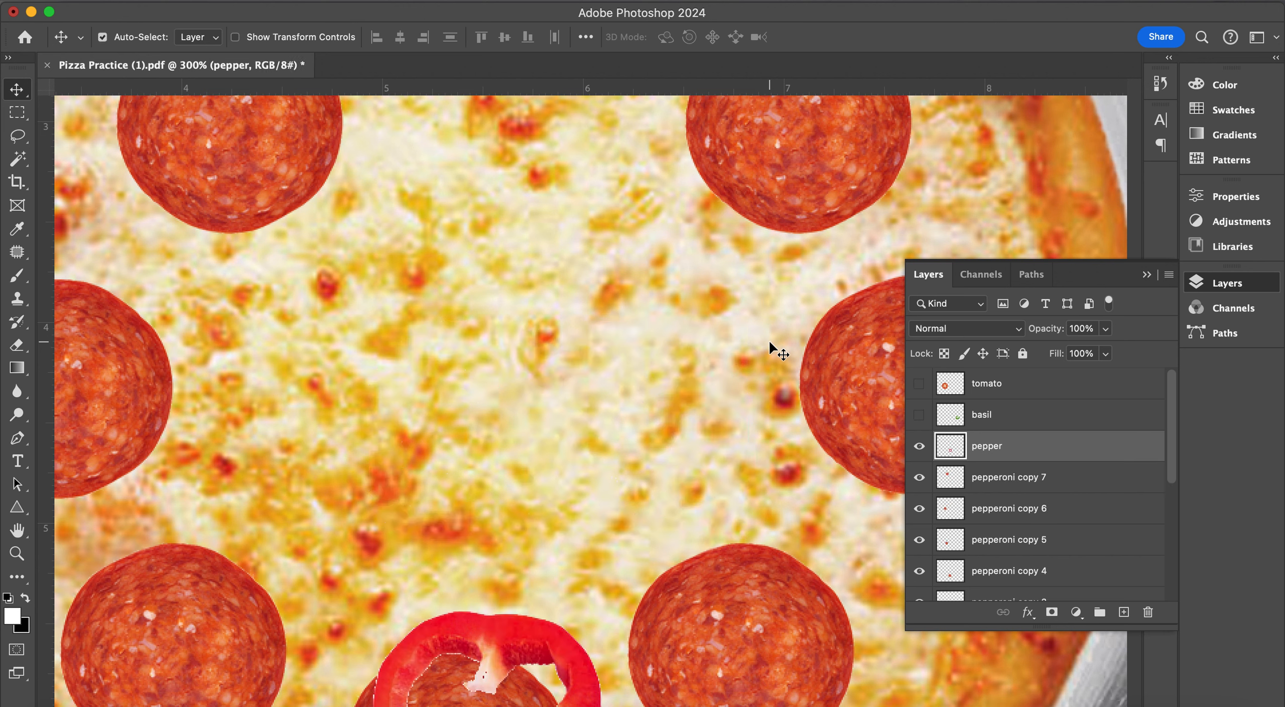
pyautogui.press('super+z')
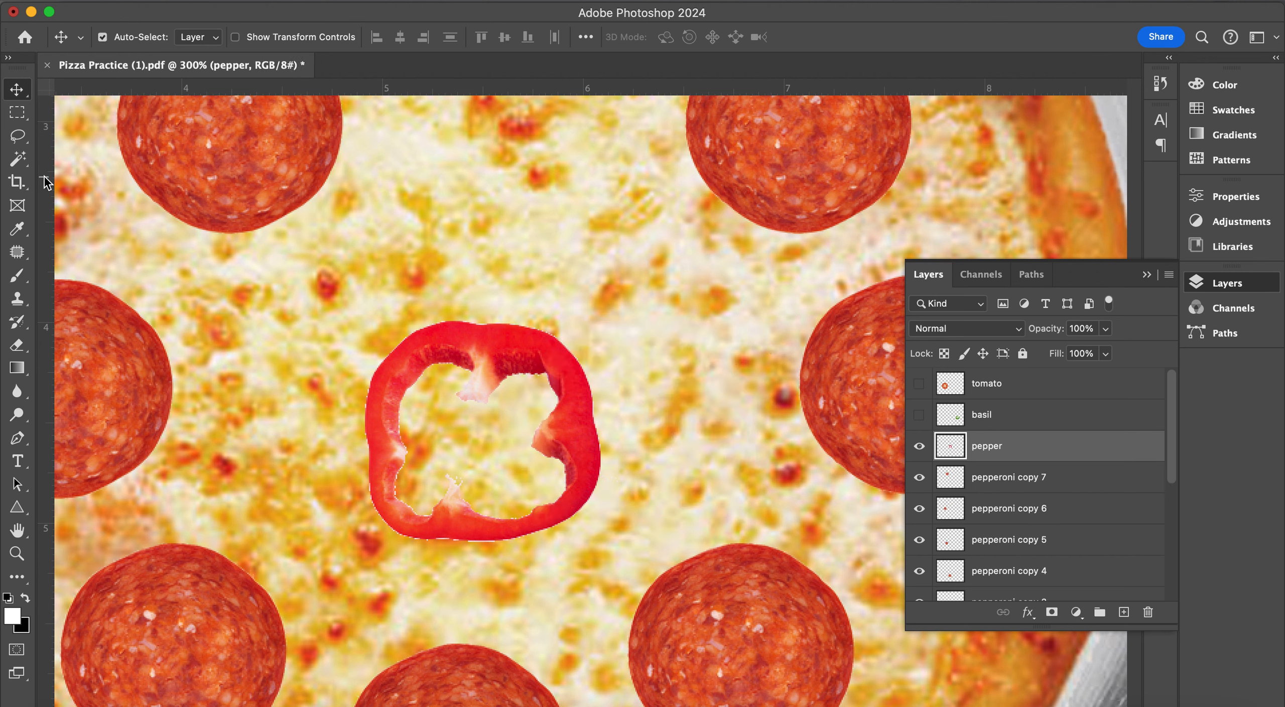
# Step: Erase the upper and right portions of the pepper ring, leaving a C-shaped strip
pyautogui.click(18, 345)
pyautogui.click(439, 329)
pyautogui.moveTo(470, 398)
pyautogui.mouseDown()
pyautogui.moveTo(537, 591)
pyautogui.moveTo(530, 507)
pyautogui.moveTo(455, 319)
pyautogui.moveTo(503, 393)
pyautogui.moveTo(466, 312)
pyautogui.moveTo(516, 388)
pyautogui.moveTo(497, 304)
pyautogui.moveTo(551, 416)
pyautogui.moveTo(516, 331)
pyautogui.moveTo(564, 365)
pyautogui.moveTo(579, 448)
pyautogui.moveTo(557, 361)
pyautogui.moveTo(556, 488)
pyautogui.moveTo(589, 452)
pyautogui.moveTo(559, 519)
pyautogui.moveTo(596, 461)
pyautogui.moveTo(581, 360)
pyautogui.moveTo(591, 433)
pyautogui.mouseUp()
# Step: Move the pepper strip left so it sits just inside the leftmost pepperoni slice
pyautogui.press('super+minus')
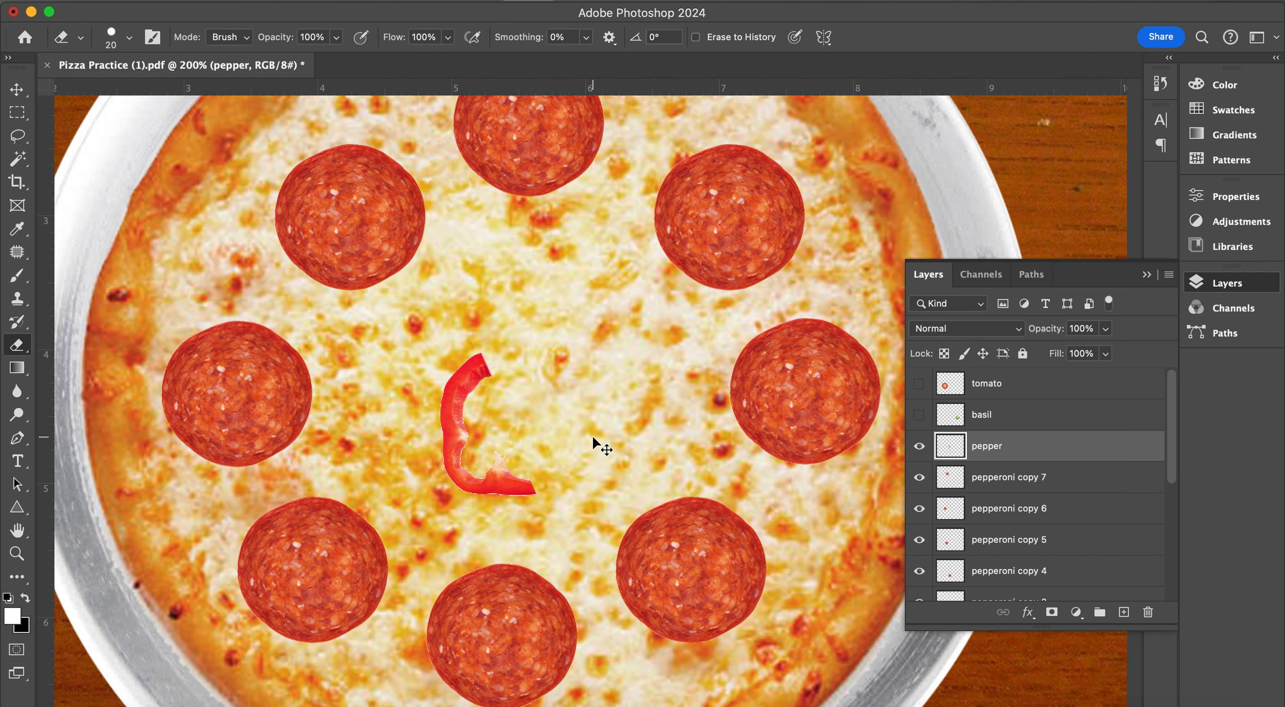
pyautogui.press('super+minus')
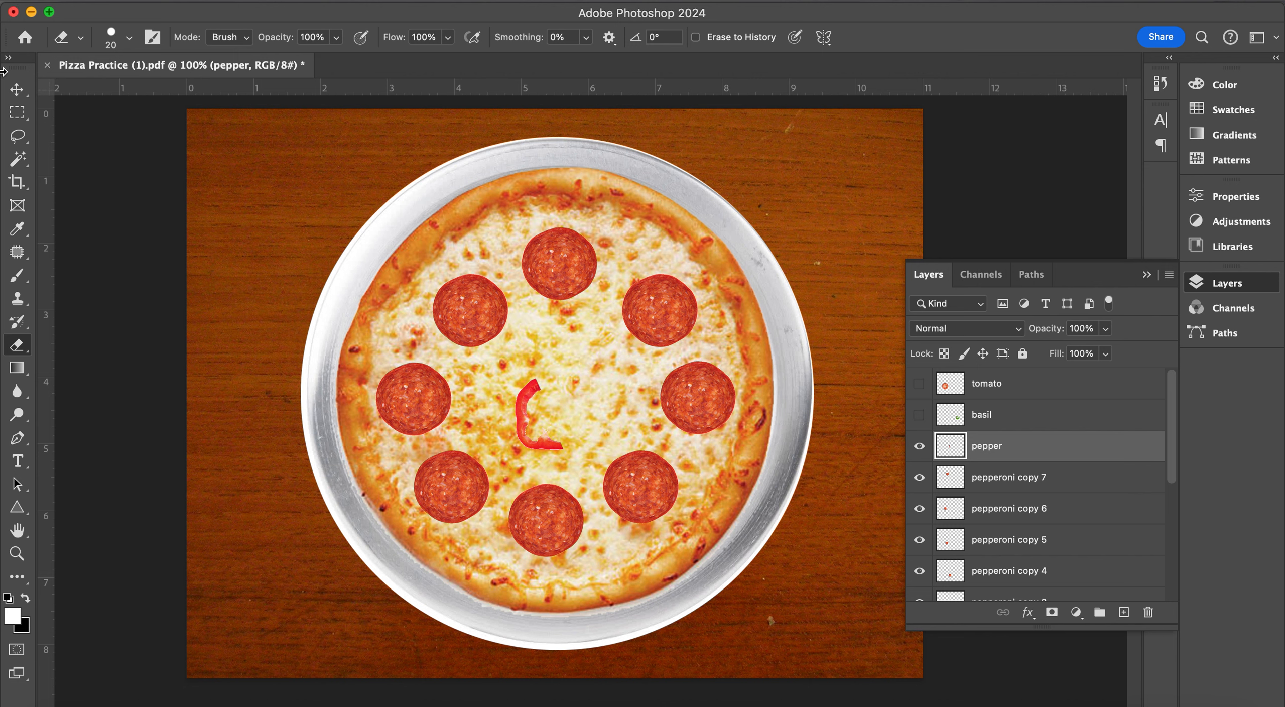
pyautogui.click(16, 89)
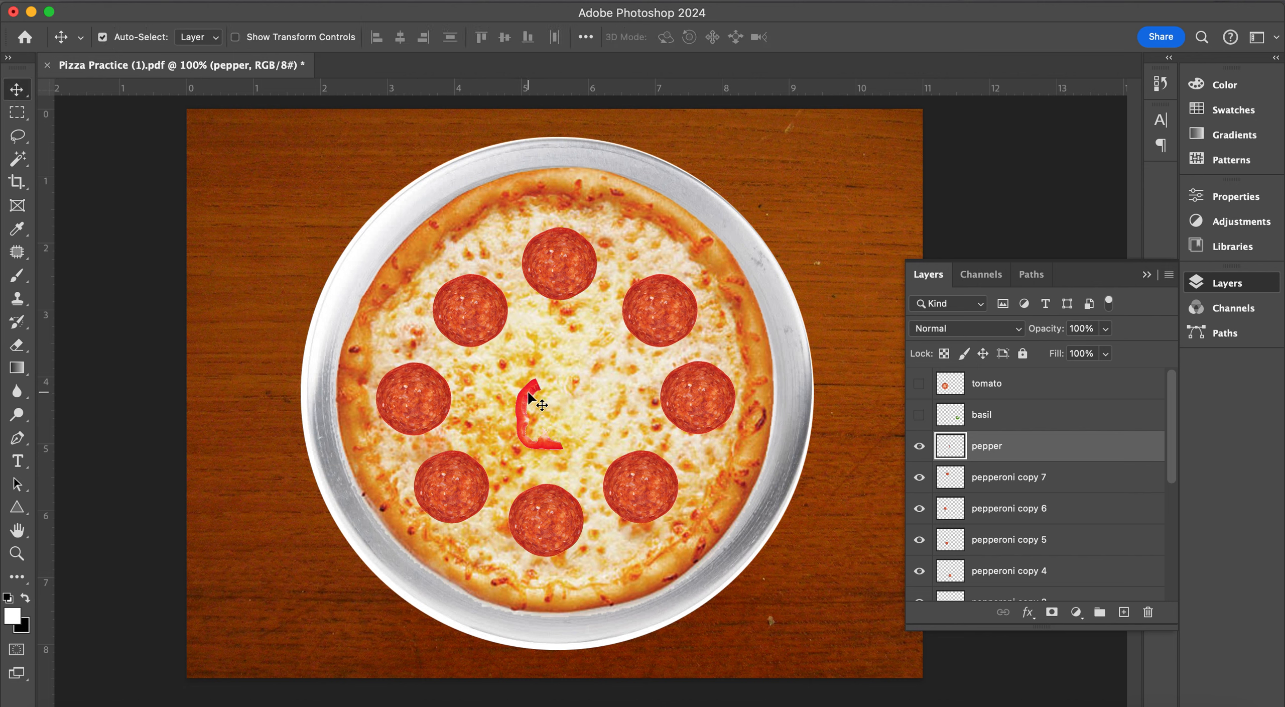
pyautogui.moveTo(524, 404); pyautogui.dragTo(478, 389)
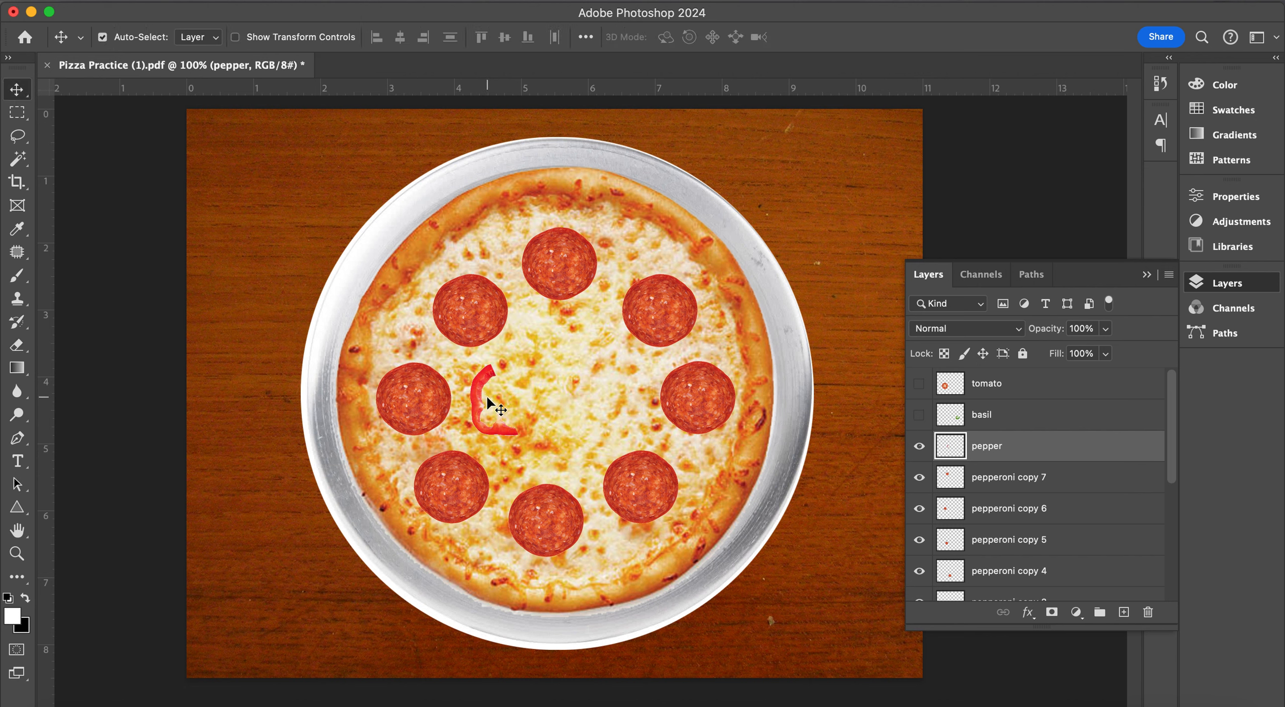
# Step: Duplicate the pepper strip, rotate the copy about 140° and place it just below the topmost pepperoni
pyautogui.moveTo(481, 387); pyautogui.dragTo(547, 337)
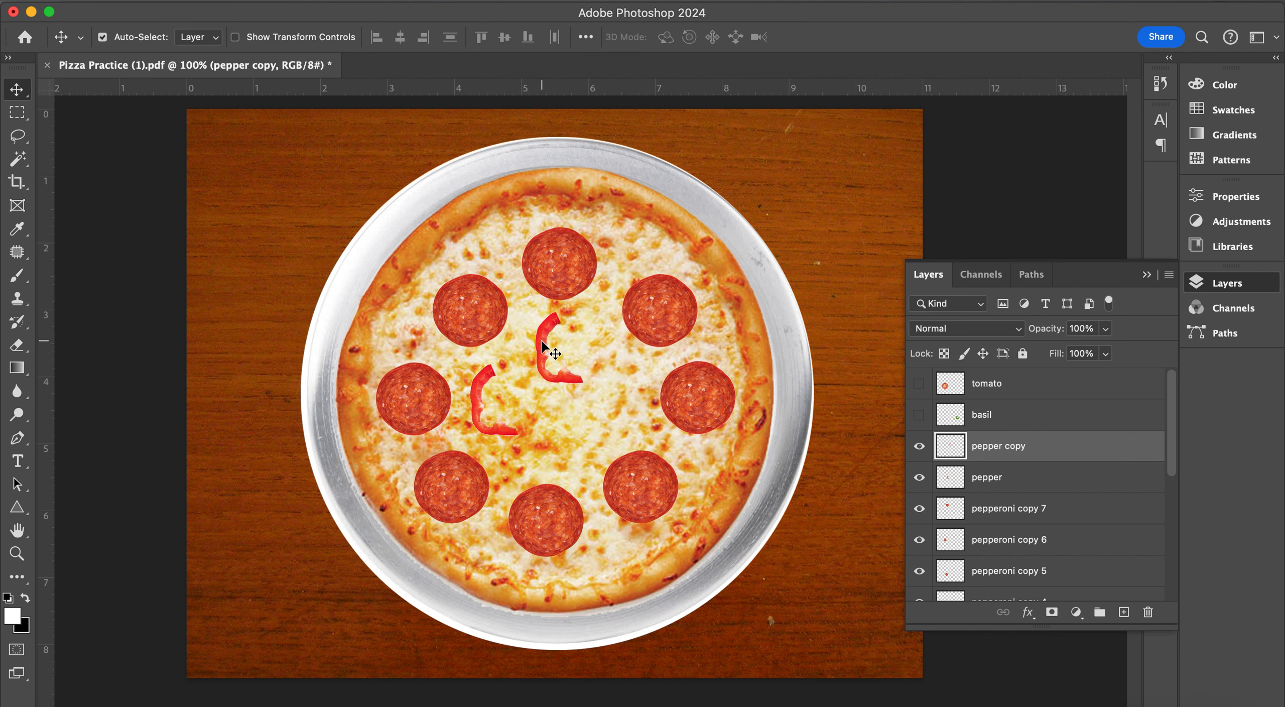
pyautogui.press('super+t')
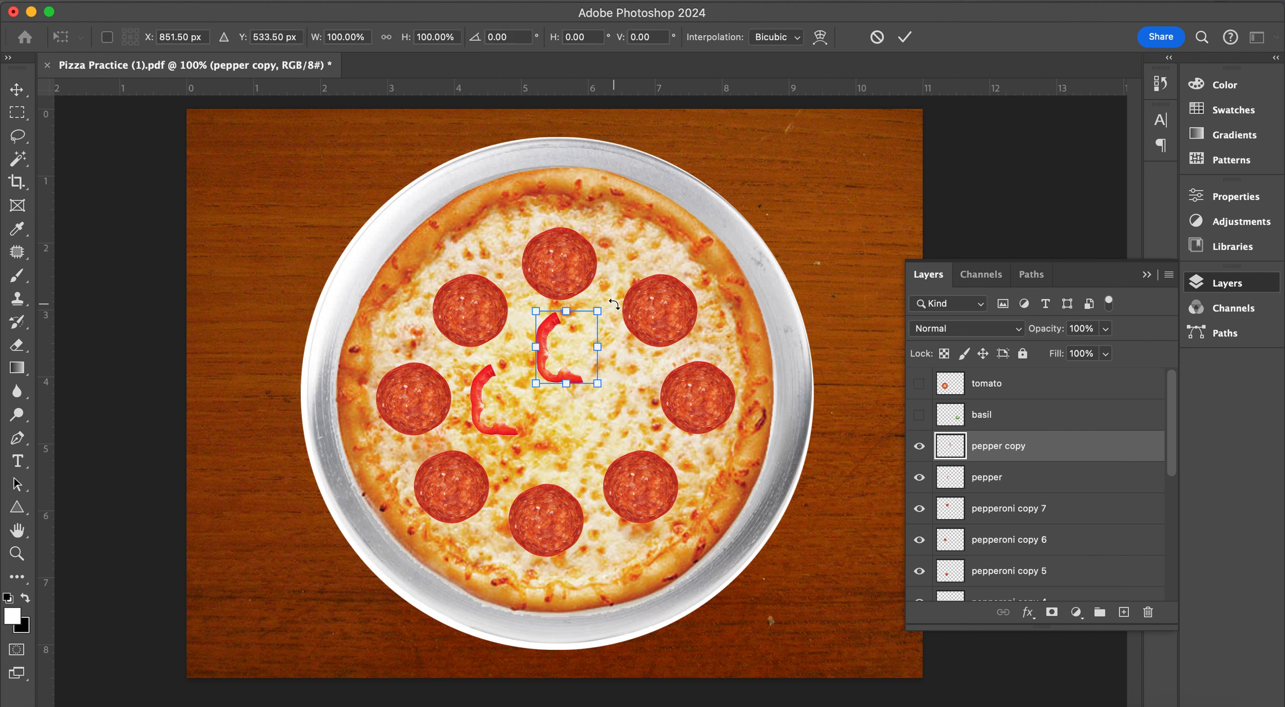
pyautogui.moveTo(613, 303); pyautogui.dragTo(558, 408)
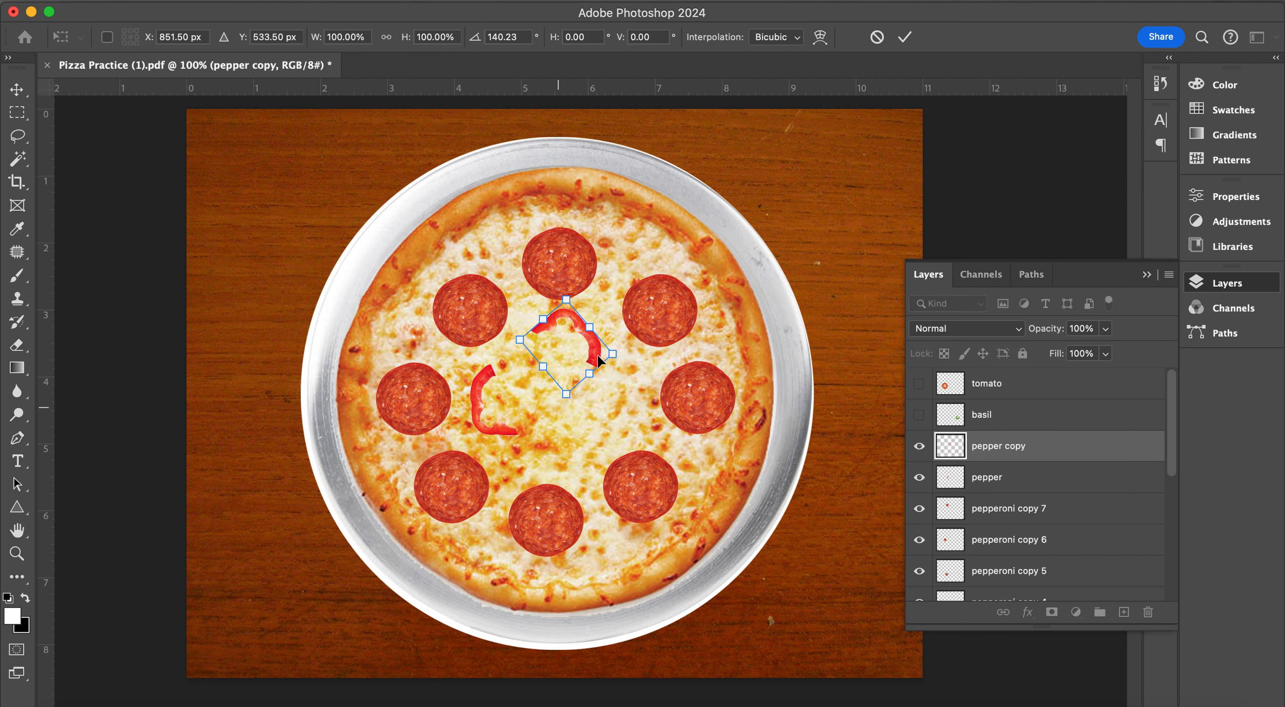
pyautogui.moveTo(599, 359); pyautogui.dragTo(573, 347)
pyautogui.press('Return')
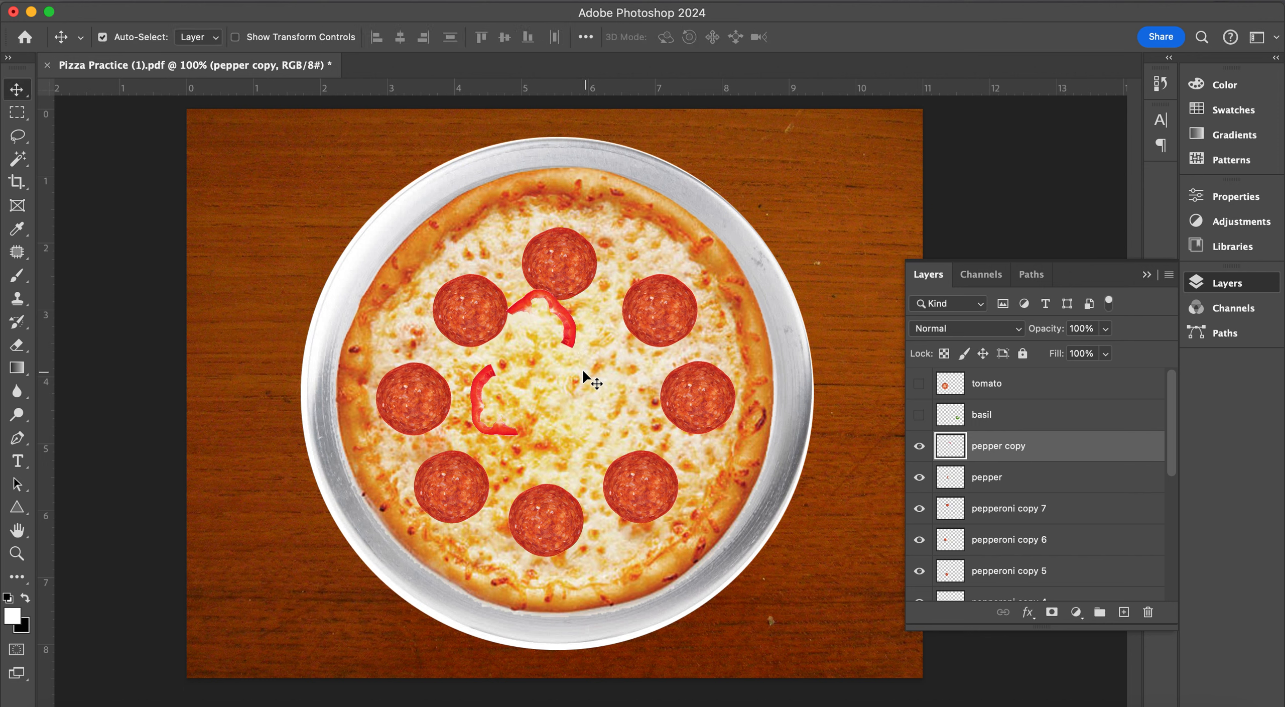
# Step: Duplicate the rotated pepper strip, place the copy inside the rightmost pepperoni and turn it clockwise to open toward the centre
pyautogui.moveTo(617, 365); pyautogui.dragTo(644, 396)
pyautogui.press('super+t')
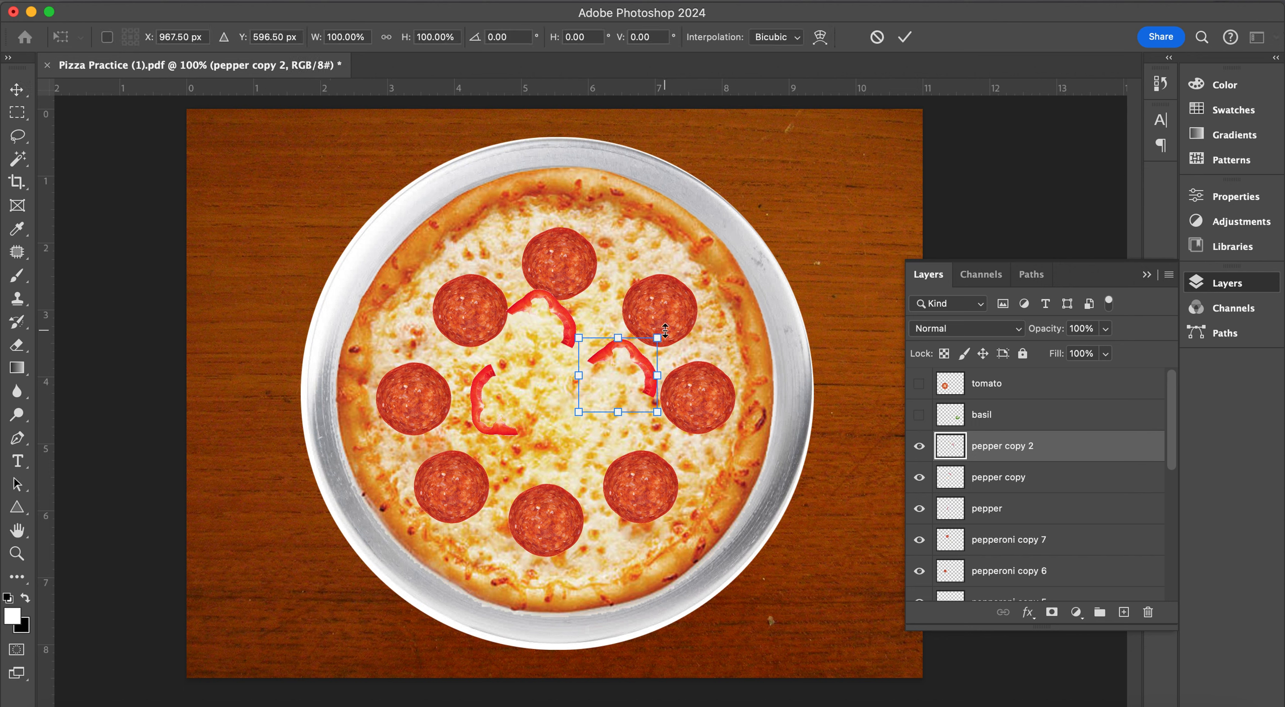
pyautogui.moveTo(669, 331); pyautogui.dragTo(578, 473)
pyautogui.press('Return')
# Step: Add another pepper strip copy at the centre of the pizza, rotated counter-clockwise so it arches upward
pyautogui.hotkey('ctrl', 't')
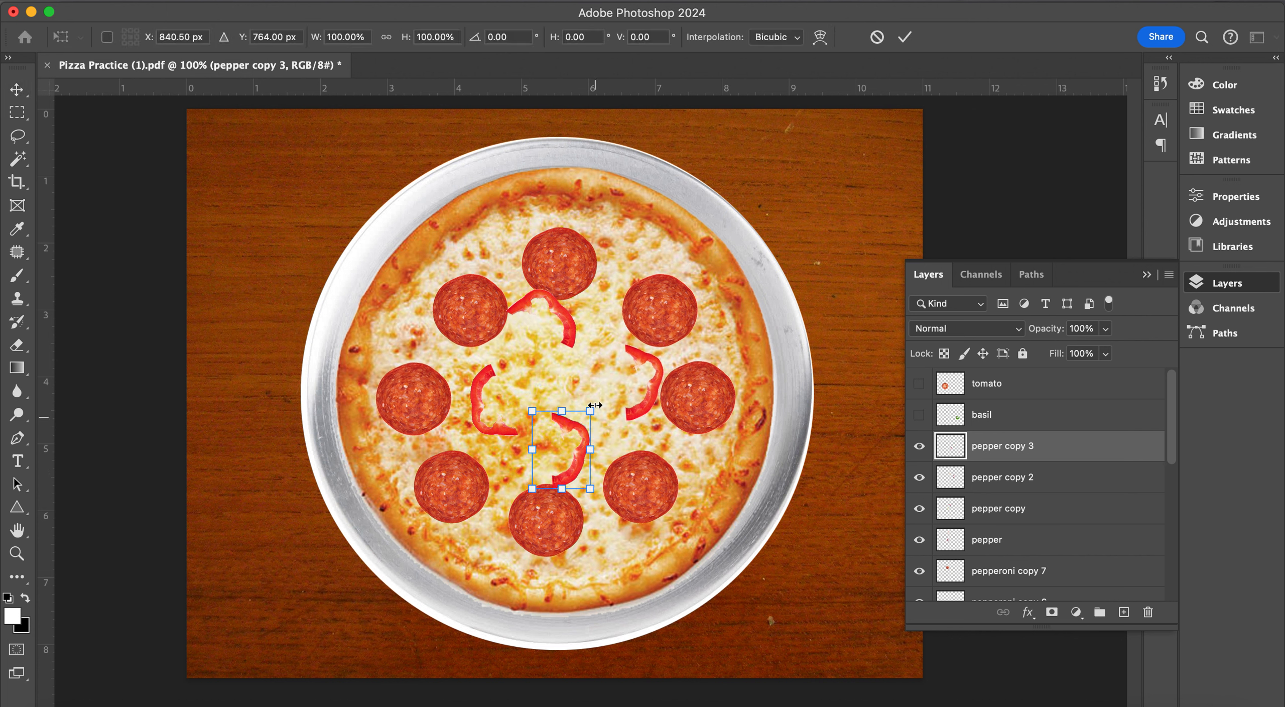
pyautogui.moveTo(569, 401)
pyautogui.mouseDown()
pyautogui.moveTo(545, 404)
pyautogui.moveTo(577, 457)
pyautogui.moveTo(577, 392)
pyautogui.mouseUp()
pyautogui.press('Return')
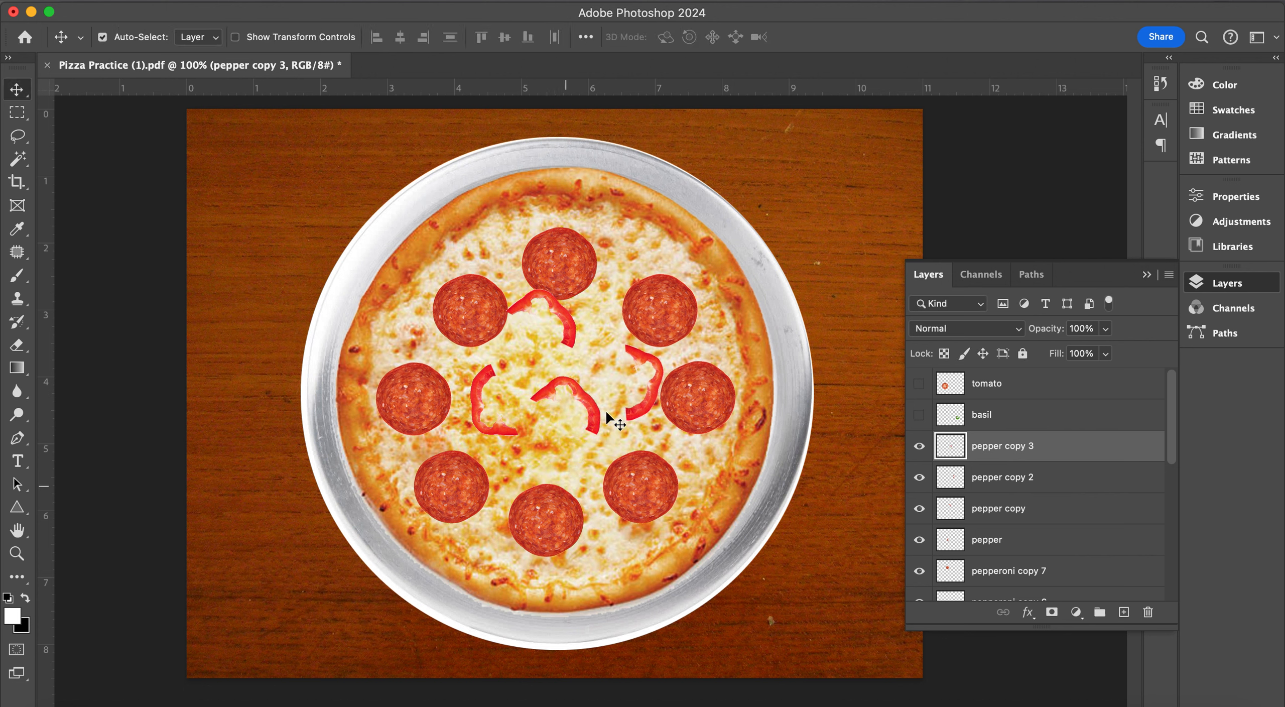
# Step: Duplicate the central pepper strip, place the copy over the bottom pepperoni and rotate it about 35°
pyautogui.moveTo(595, 418); pyautogui.dragTo(590, 494)
pyautogui.press('super+t')
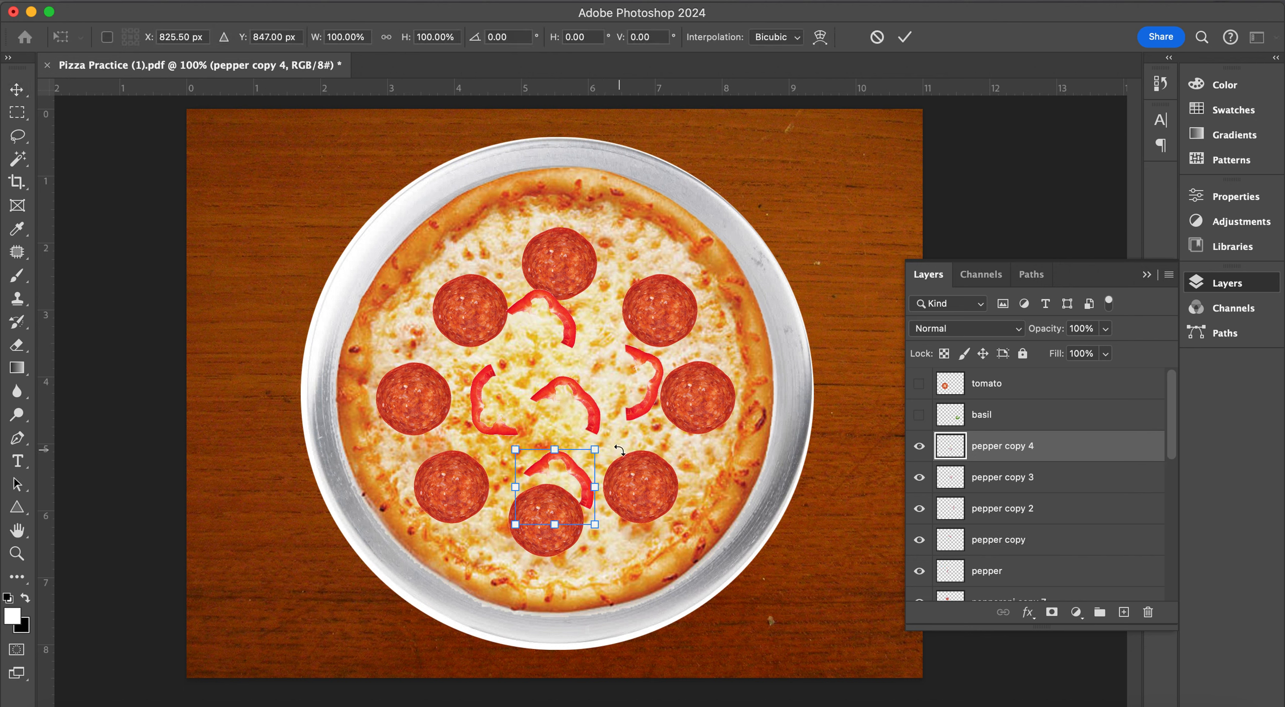
pyautogui.moveTo(617, 443); pyautogui.dragTo(632, 486)
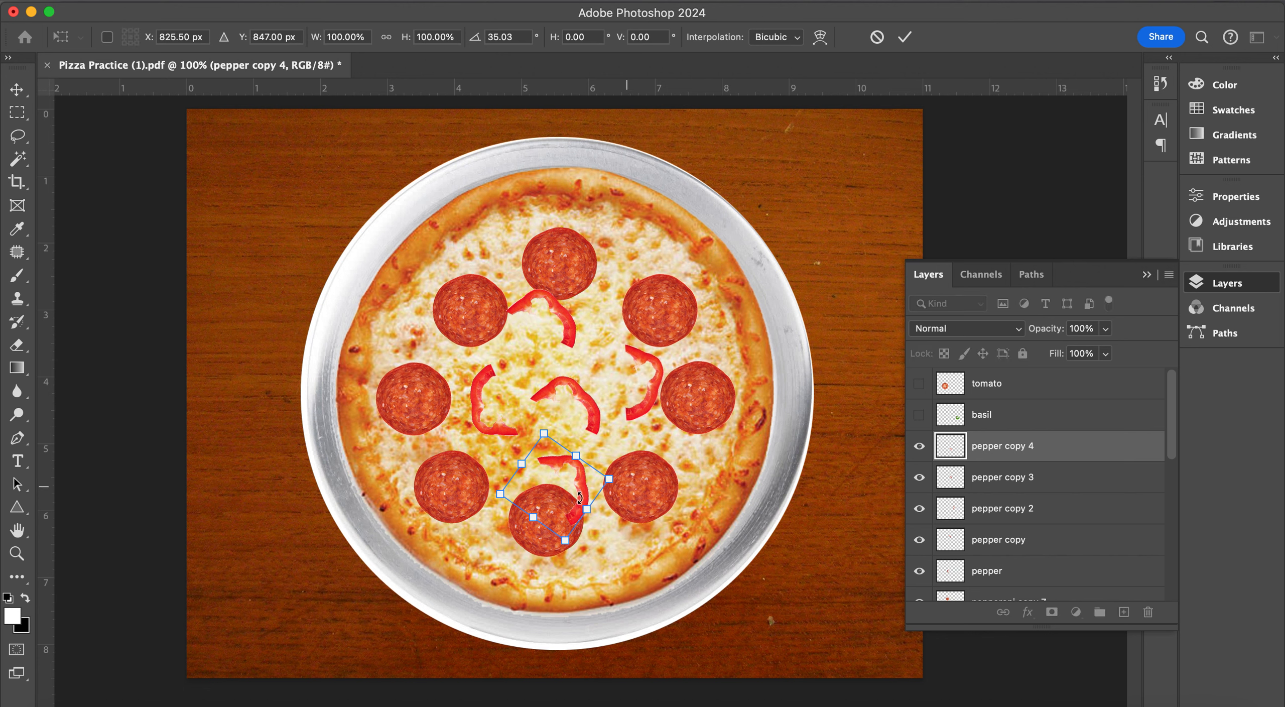
pyautogui.press('Return')
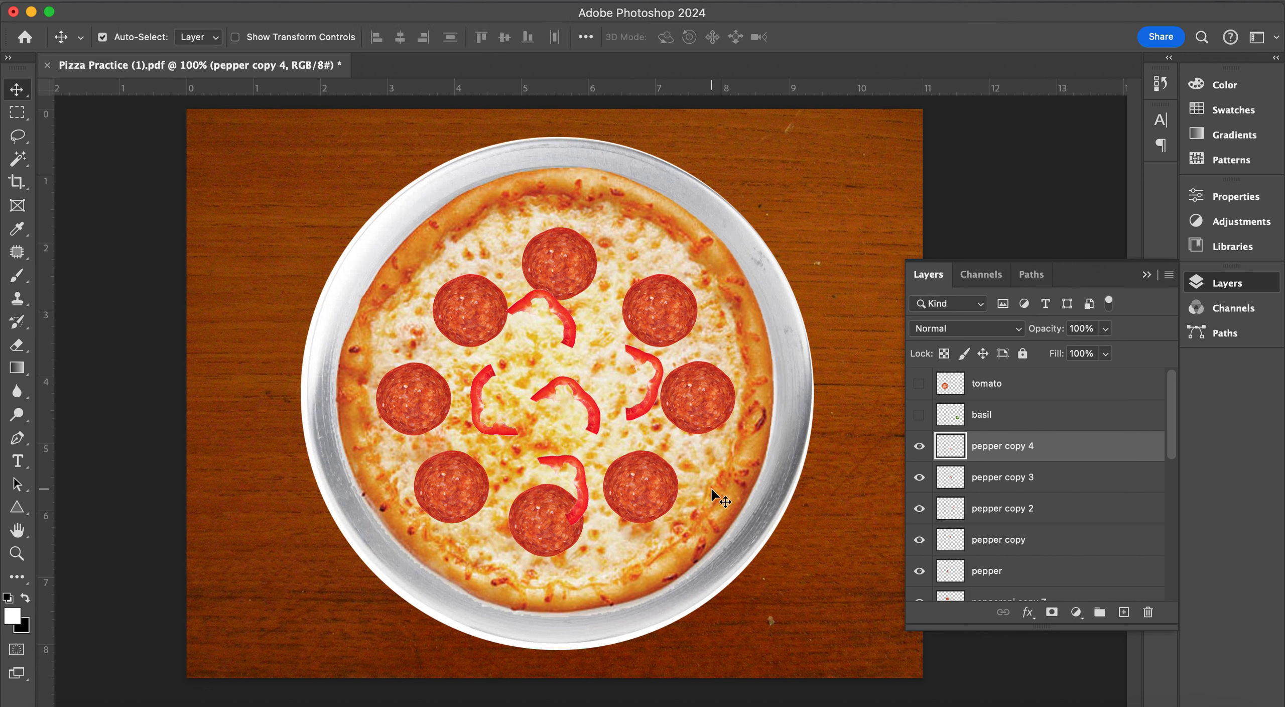
# Step: Show the tomato layer and use Free Transform to shrink the tomato slice to topping size
pyautogui.click(920, 384)
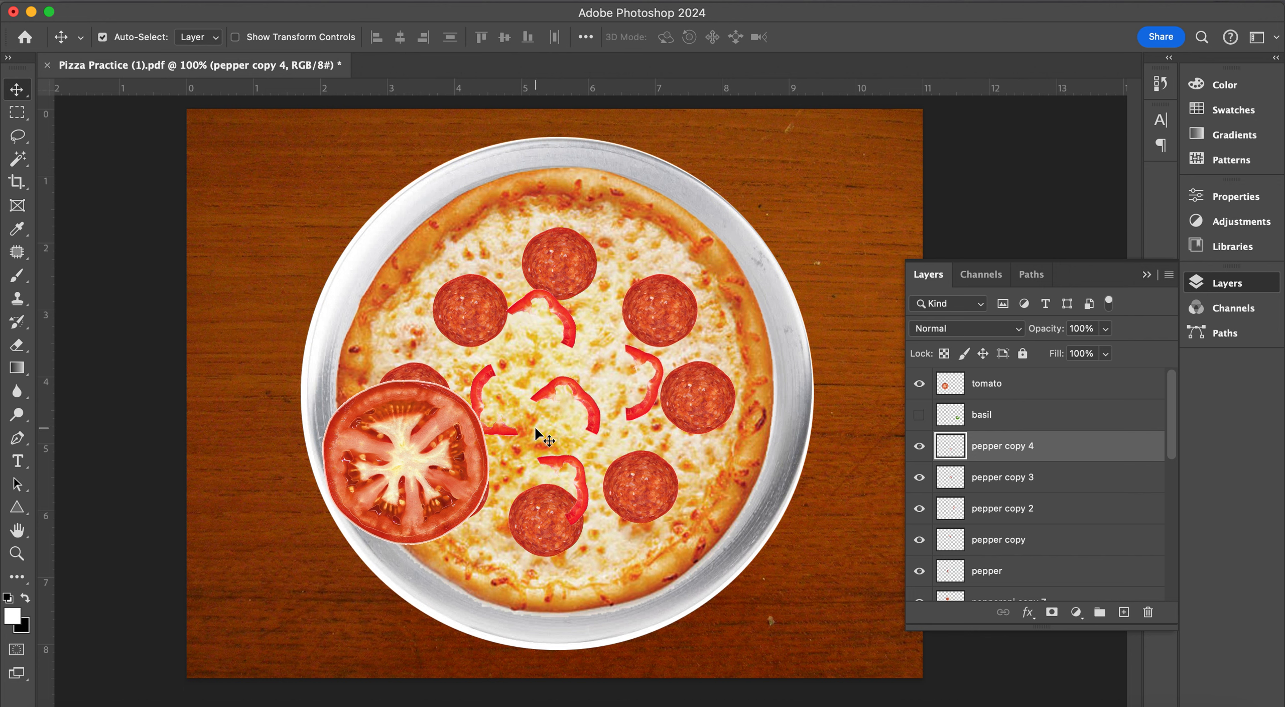
pyautogui.press('super+t')
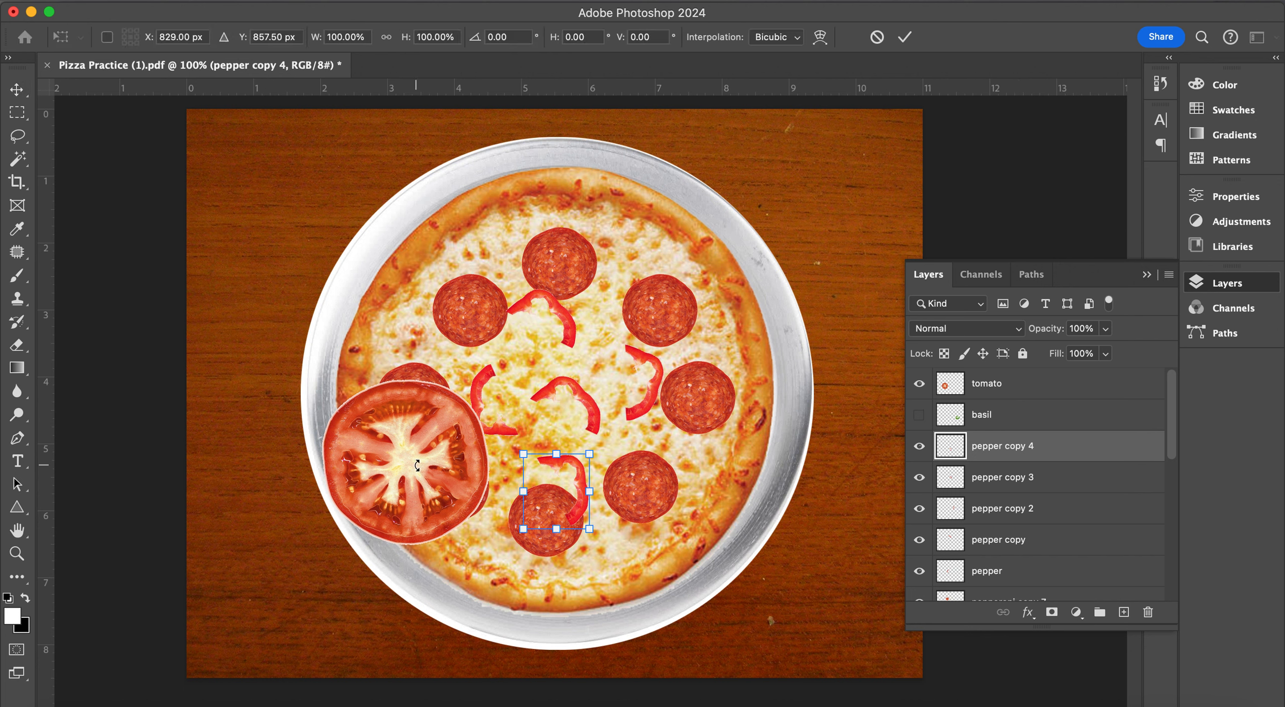
pyautogui.press('Return')
pyautogui.click(1024, 383)
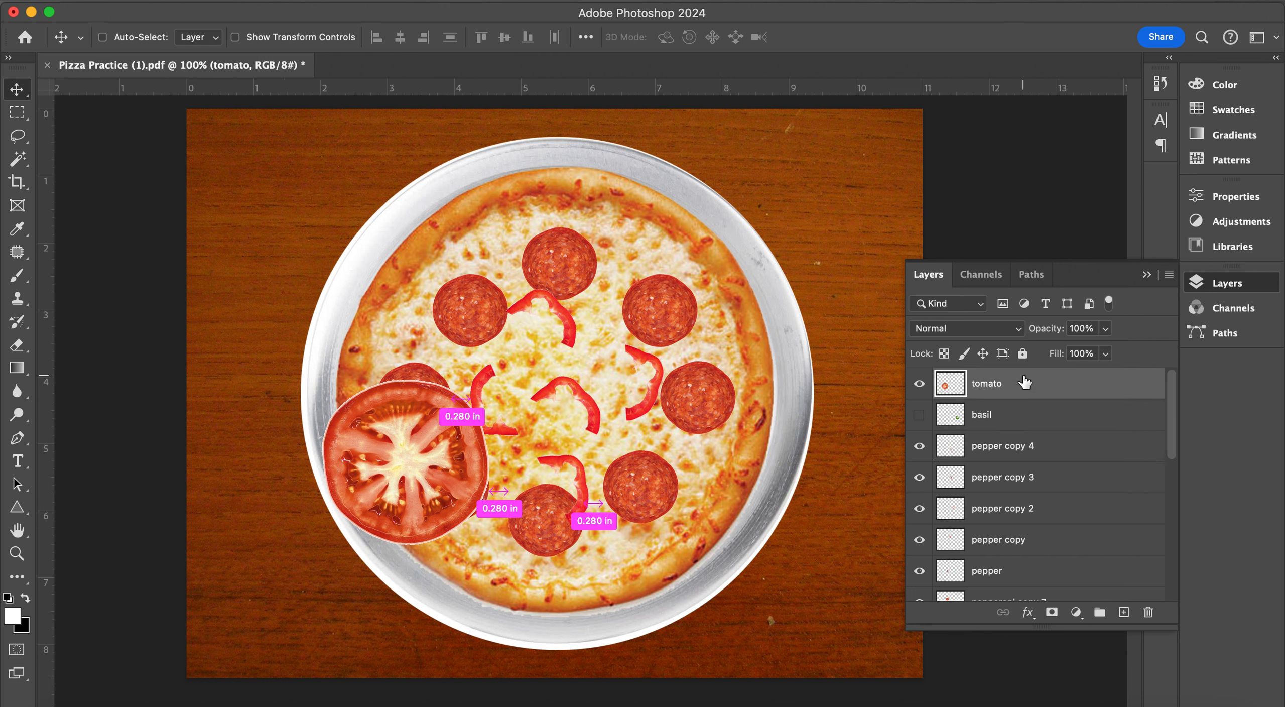
pyautogui.press('super+t')
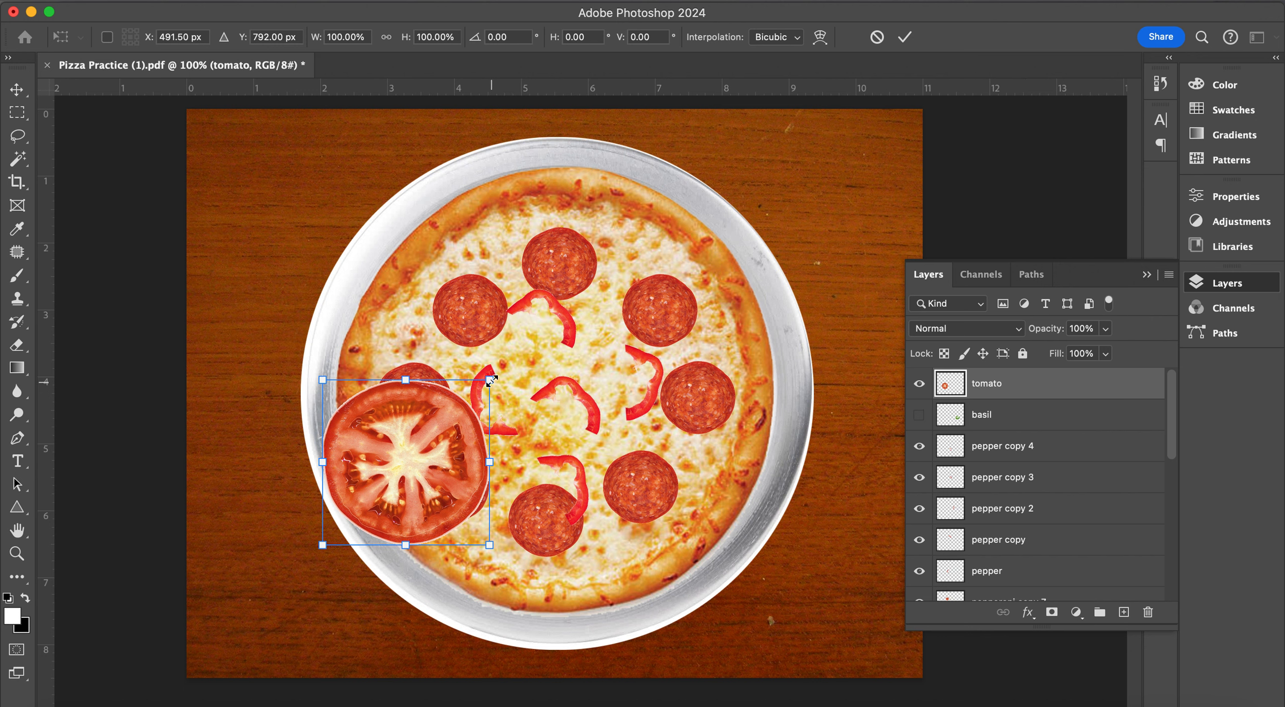
pyautogui.moveTo(491, 380); pyautogui.dragTo(432, 423)
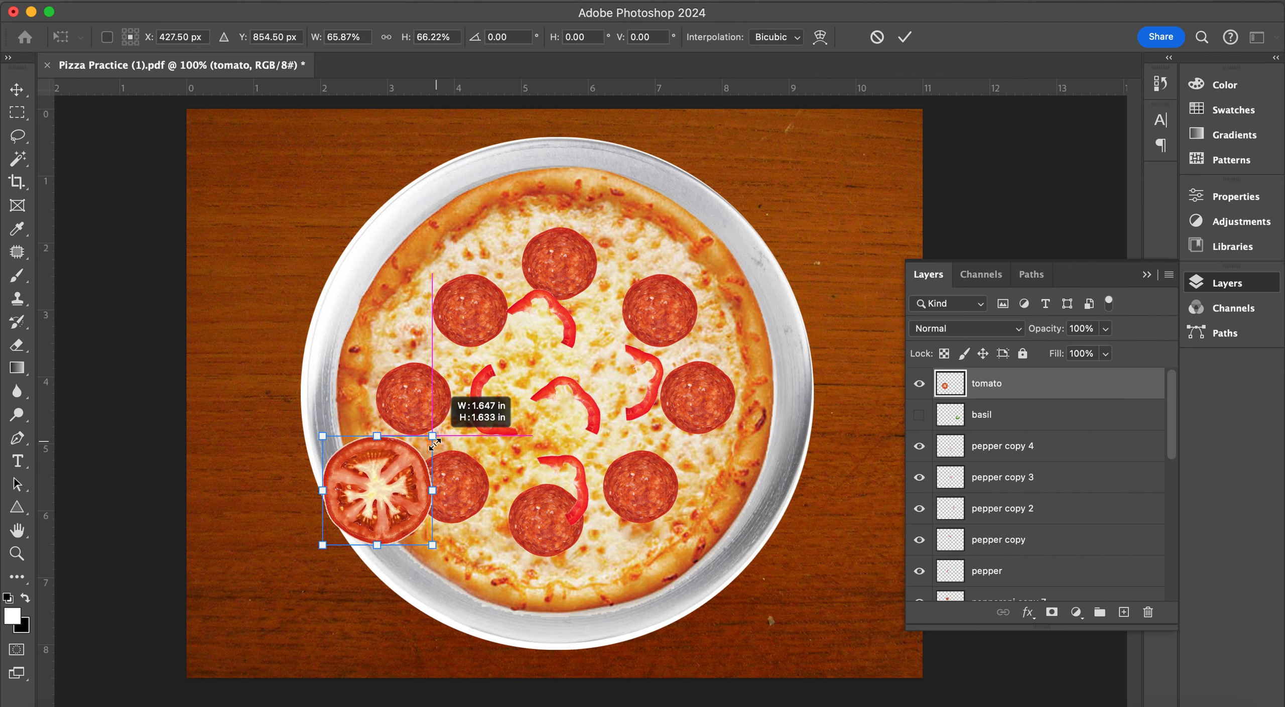
pyautogui.press('super+z')
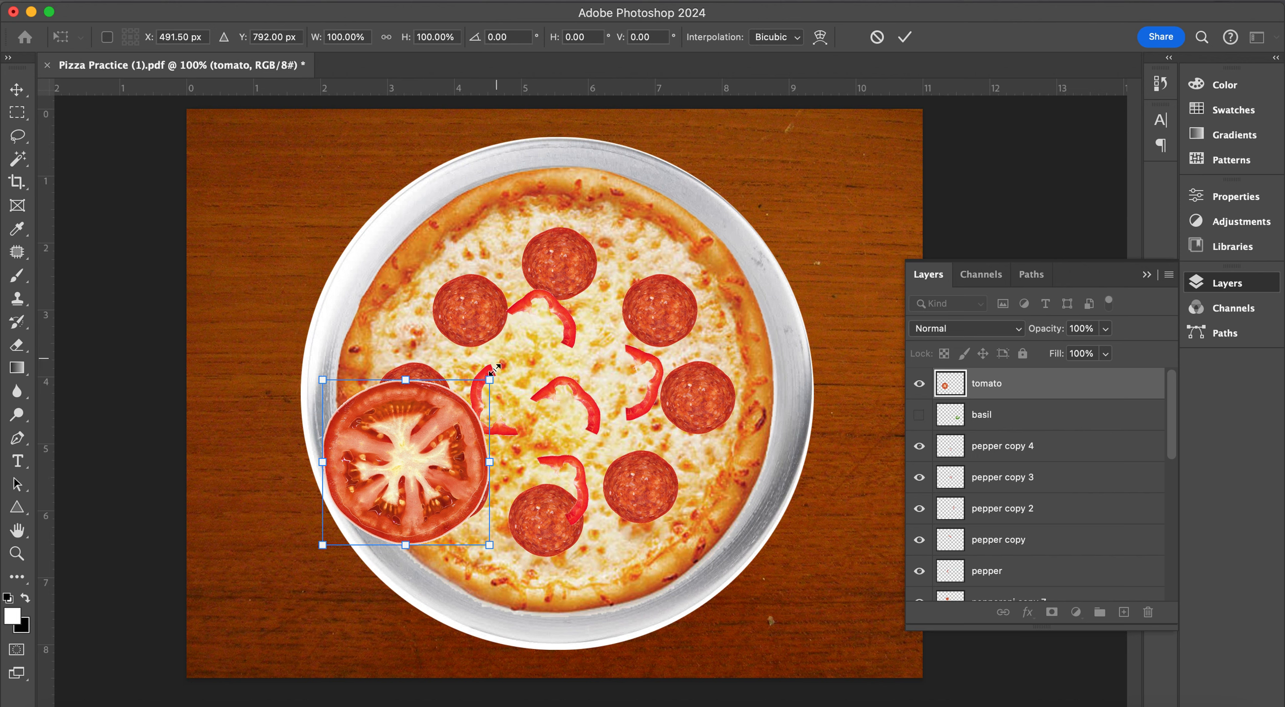
pyautogui.moveTo(490, 378); pyautogui.dragTo(435, 435)
# Step: Move the tomato slice onto the pizza and duplicate it three times, spreading the four slices around the pepperoni ring
pyautogui.moveTo(340, 512); pyautogui.dragTo(620, 511)
pyautogui.press('Return')
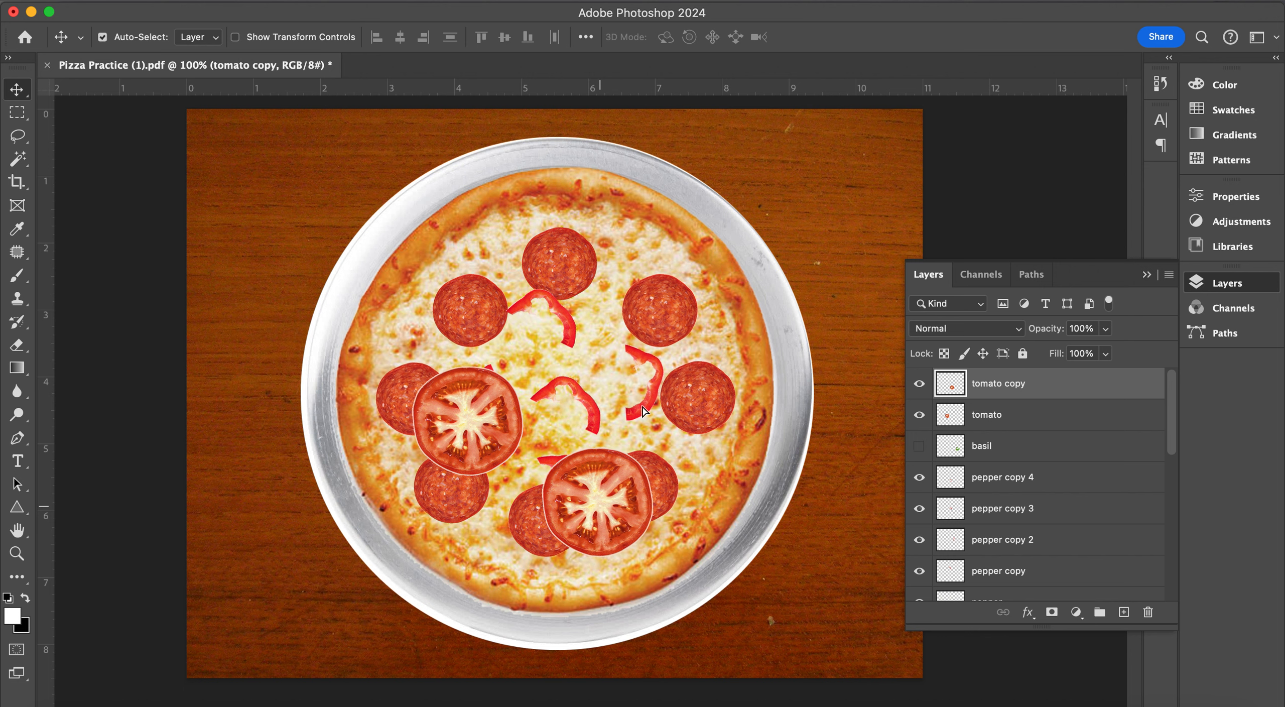
pyautogui.keyDown('alt'); pyautogui.moveTo(600, 506); pyautogui.dragTo(540, 324); pyautogui.keyUp('alt')
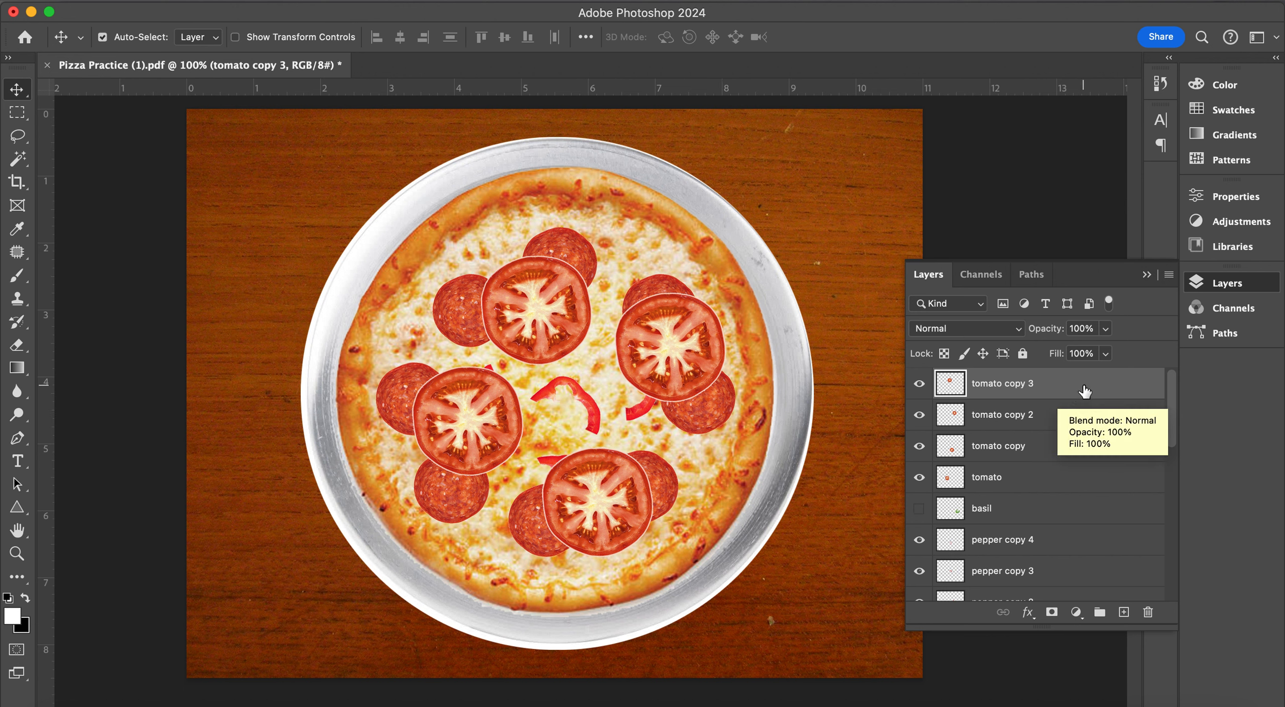
# Step: Reorder the "tomato copy 2" layer to directly below "pepper copy 2" so the pepper strip overlaps the right tomato
pyautogui.click(1052, 419)
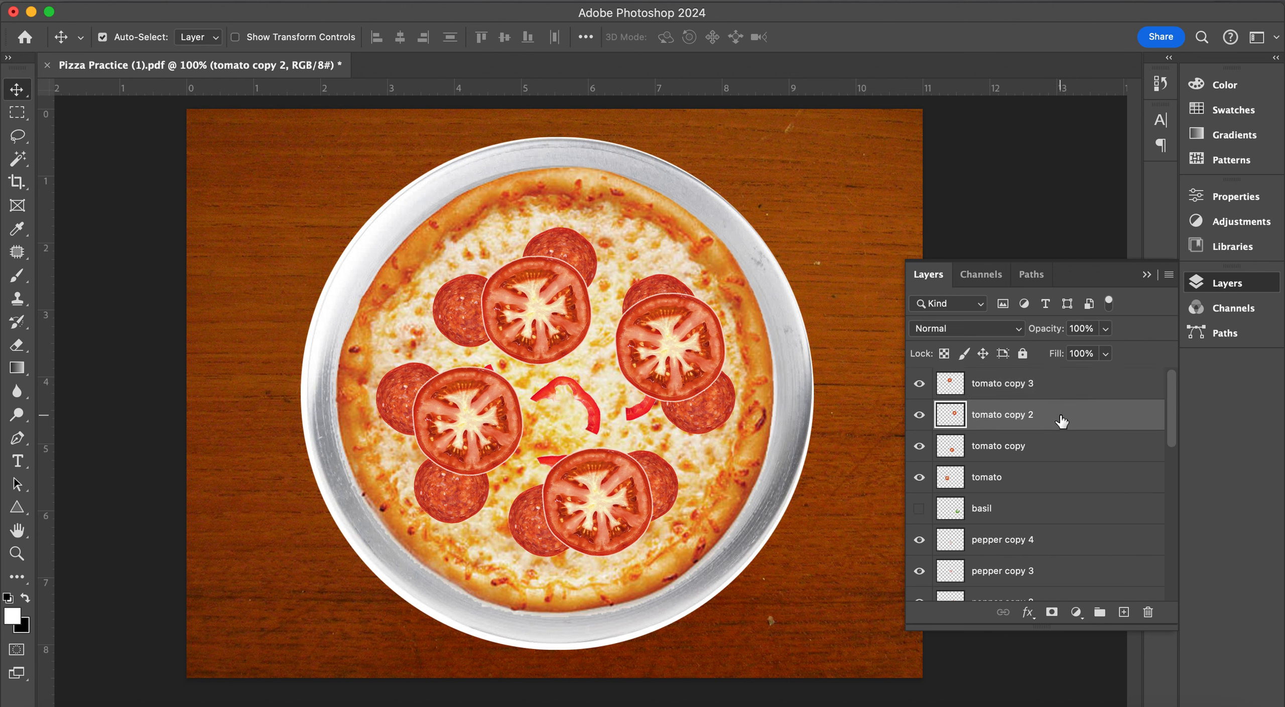
pyautogui.moveTo(1061, 421); pyautogui.dragTo(1058, 572)
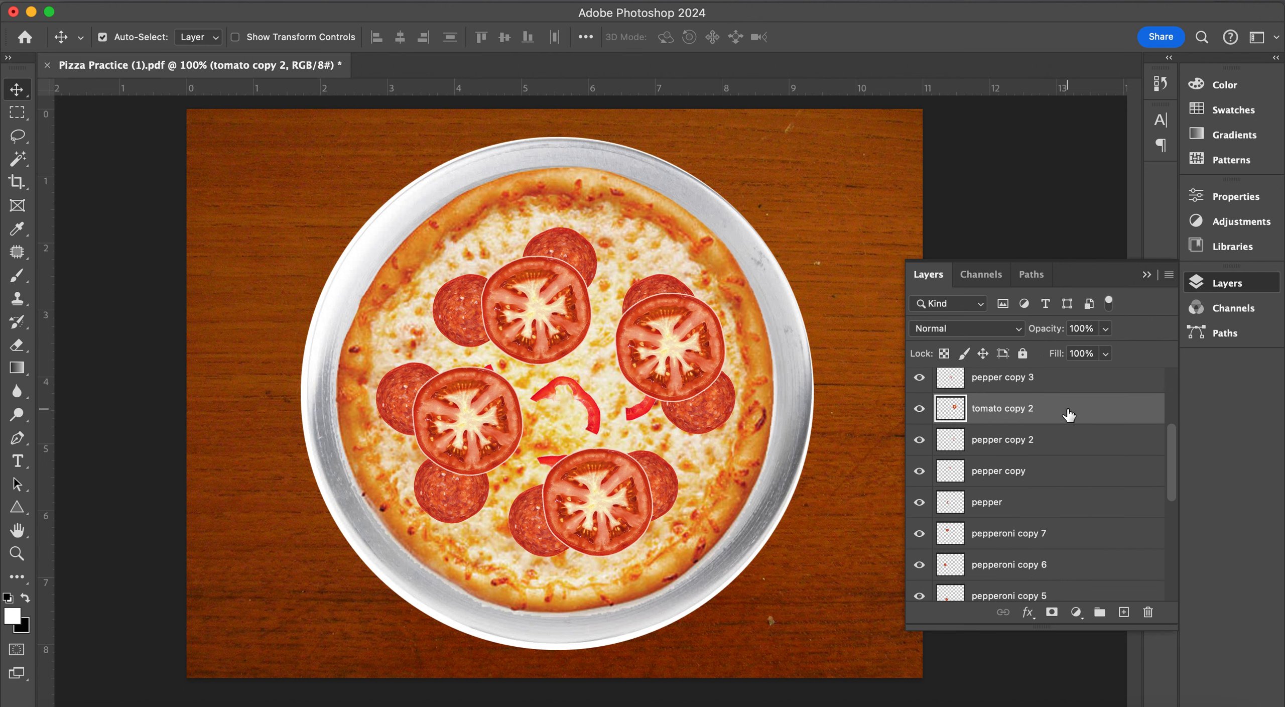
pyautogui.moveTo(1068, 415); pyautogui.dragTo(1065, 449)
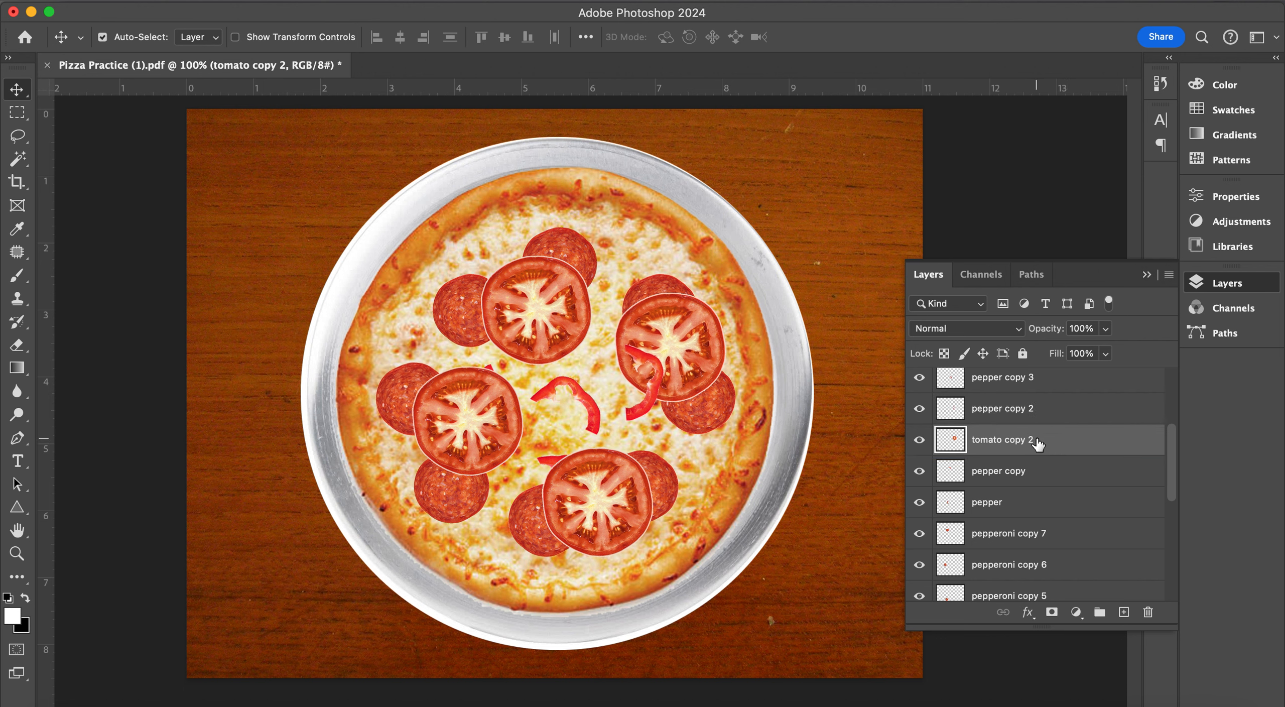
# Step: Reorder the tomato layer beneath the pepper layer and shift the left tomato slice slightly up and to the left
pyautogui.scroll(2, 1037, 443)
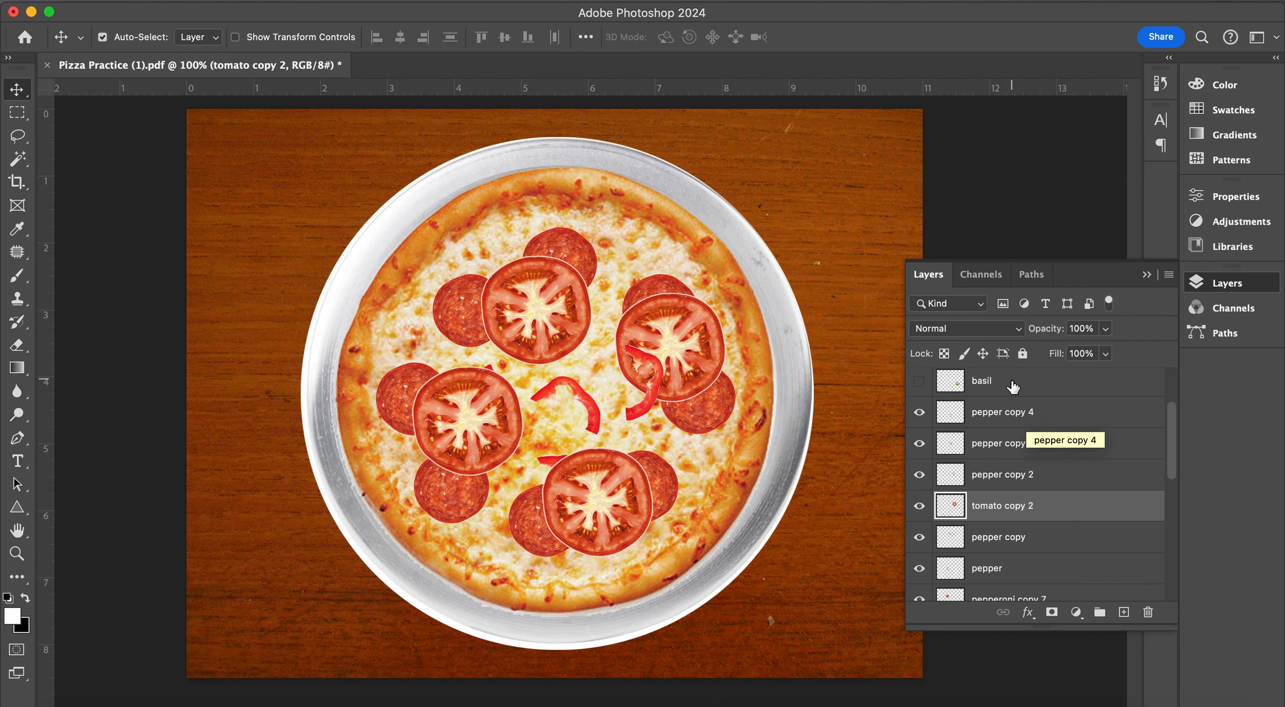
pyautogui.scroll(2, 1029, 424)
pyautogui.moveTo(1043, 428); pyautogui.dragTo(1025, 576)
pyautogui.moveTo(454, 438); pyautogui.dragTo(434, 420)
# Step: Show the basil layer
pyautogui.scroll(3, 1039, 449)
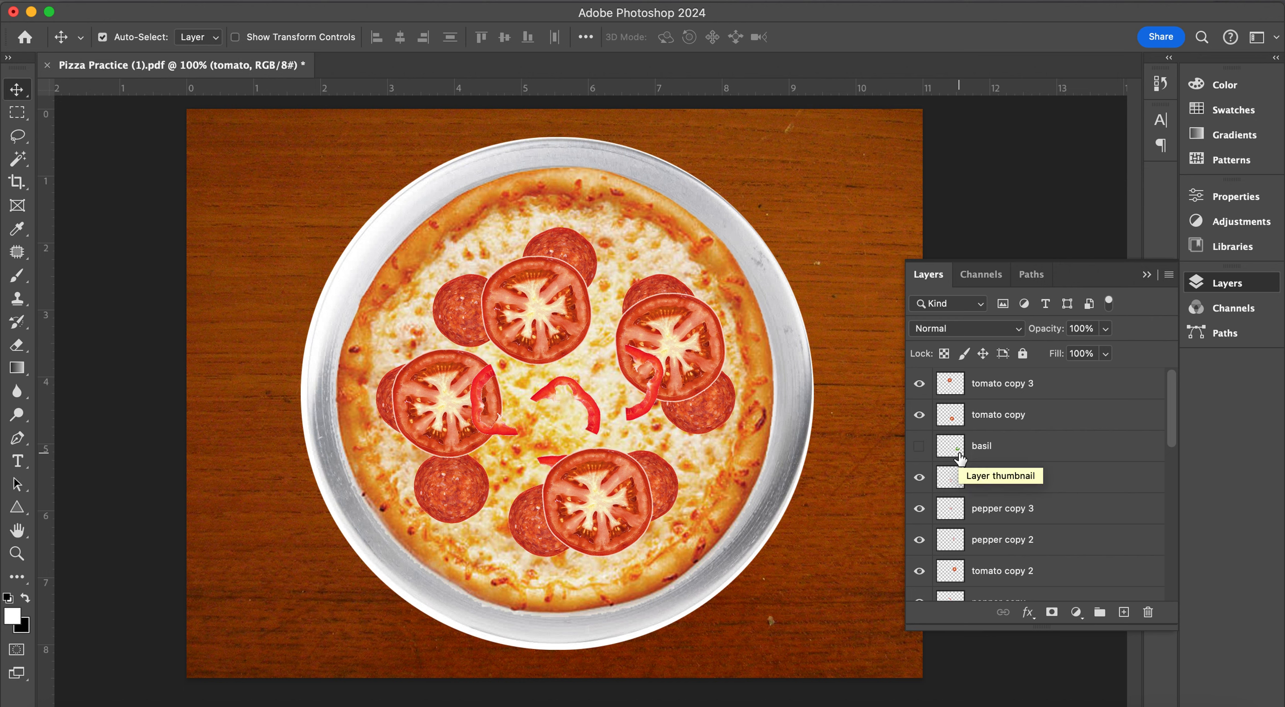
pyautogui.click(923, 450)
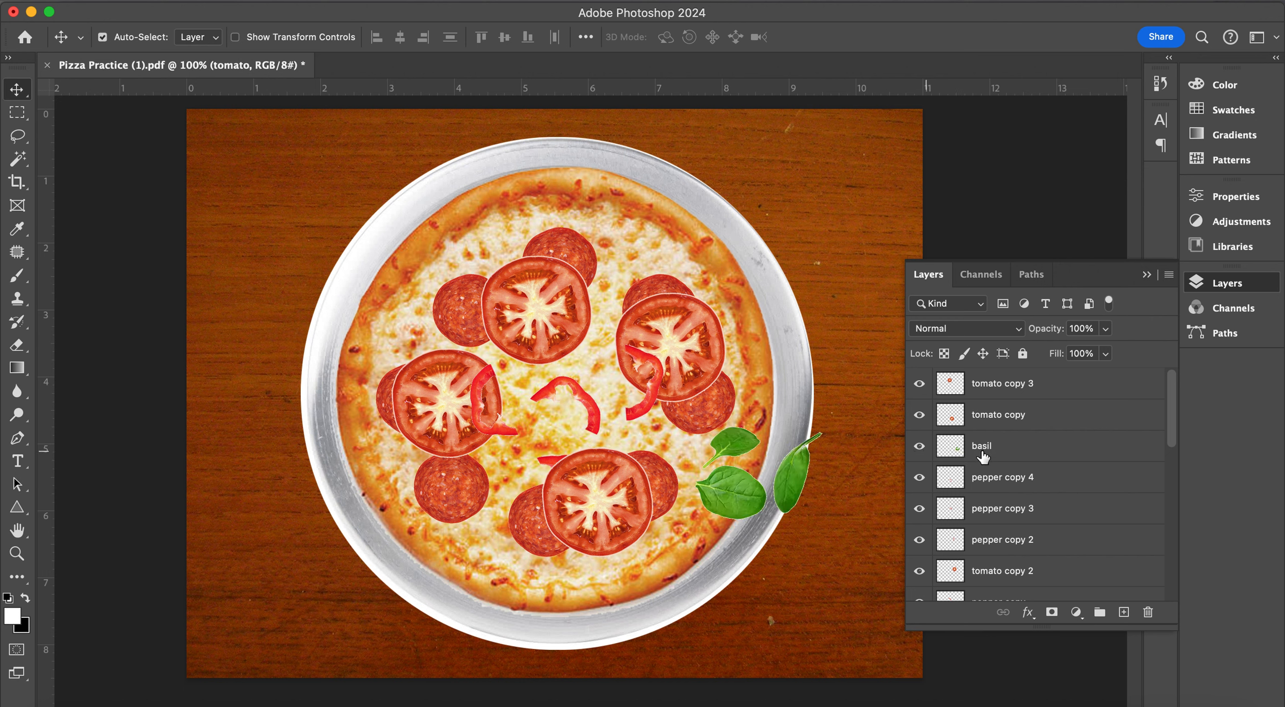
# Step: Move the basil onto the pizza's right side, then duplicate it near the upper tomato and rotate the copy about a quarter turn clockwise
pyautogui.moveTo(804, 482); pyautogui.dragTo(624, 367)
pyautogui.press('super+z')
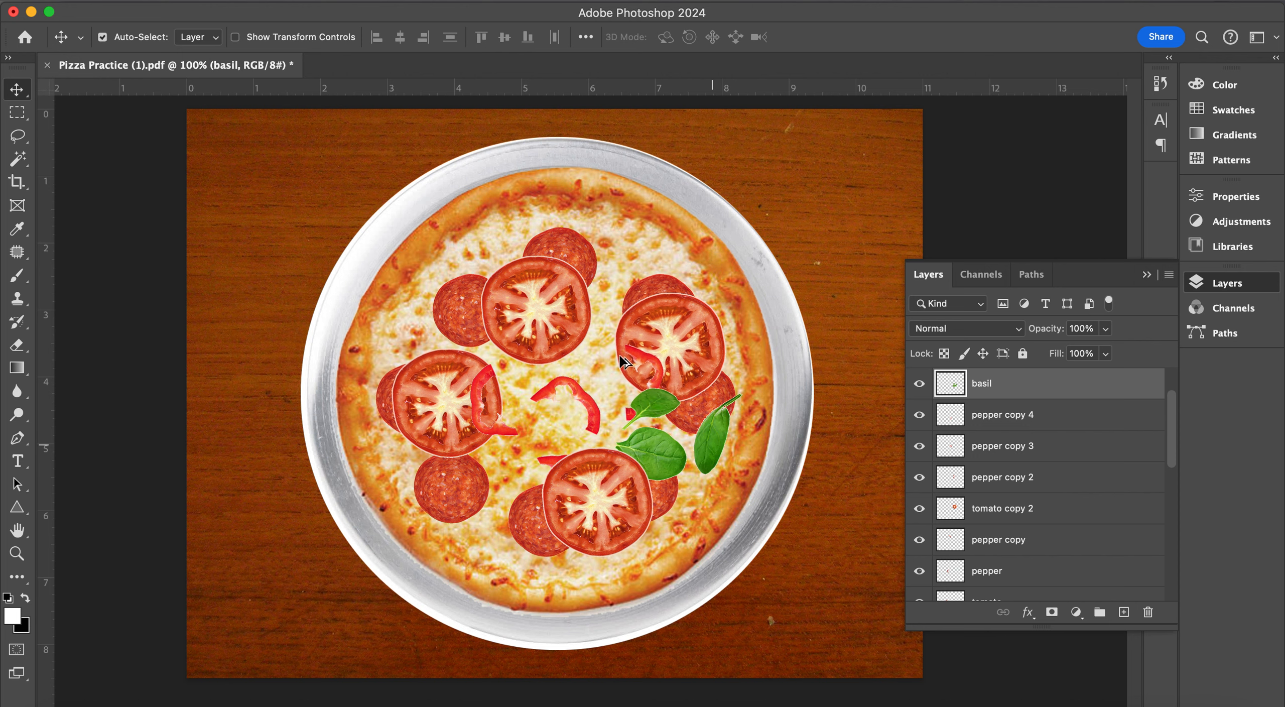
pyautogui.moveTo(716, 432); pyautogui.dragTo(592, 336)
pyautogui.press('super+t')
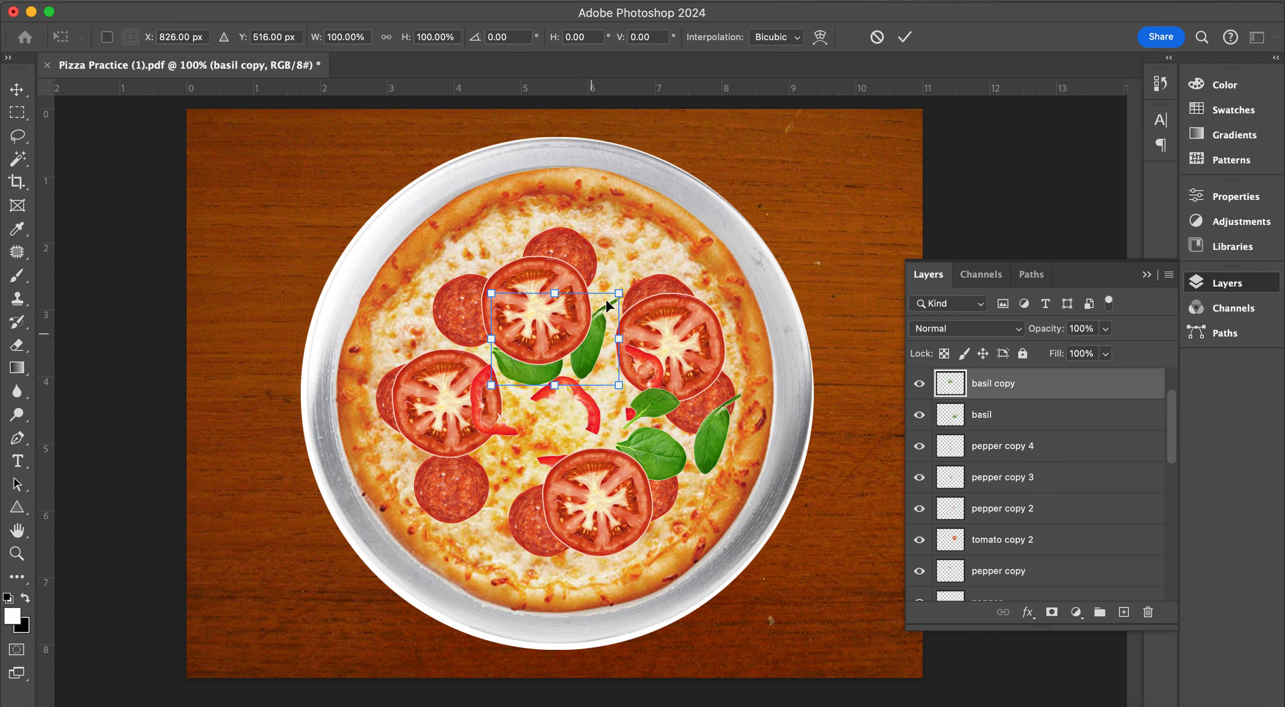
pyautogui.moveTo(634, 285); pyautogui.dragTo(602, 345)
pyautogui.press('Return')
# Step: Reorder the "basil copy" layer to the top of the stack, above "tomato copy 3"
pyautogui.scroll(2, 1041, 441)
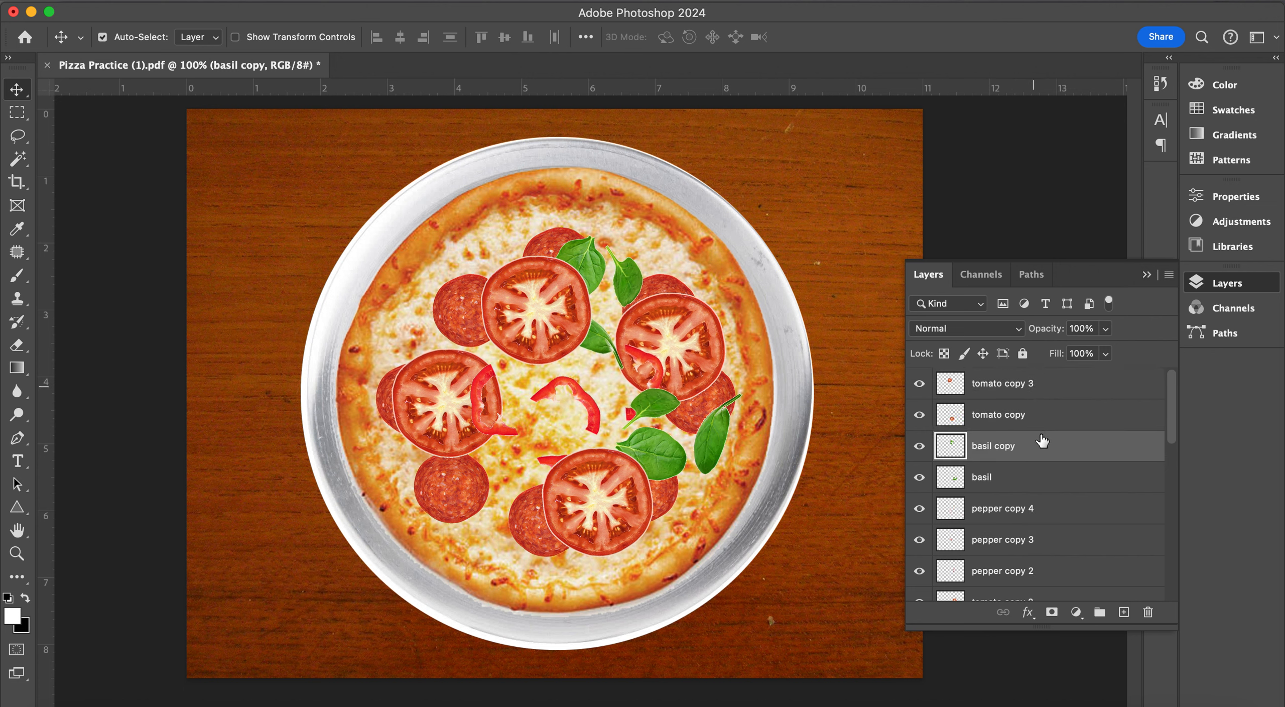
pyautogui.moveTo(1048, 456); pyautogui.dragTo(1036, 381)
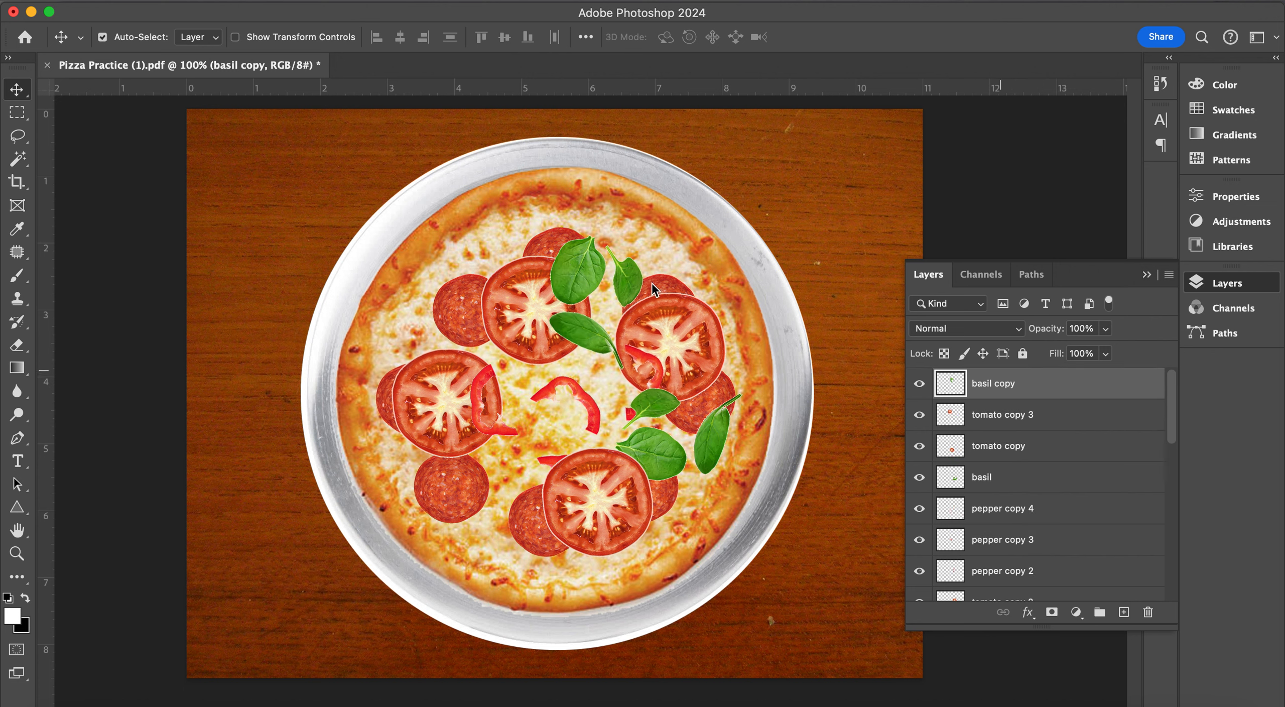
# Step: Duplicate the upper basil onto the left tomato and rotate the copy about a quarter turn counterclockwise
pyautogui.moveTo(577, 290); pyautogui.dragTo(459, 417)
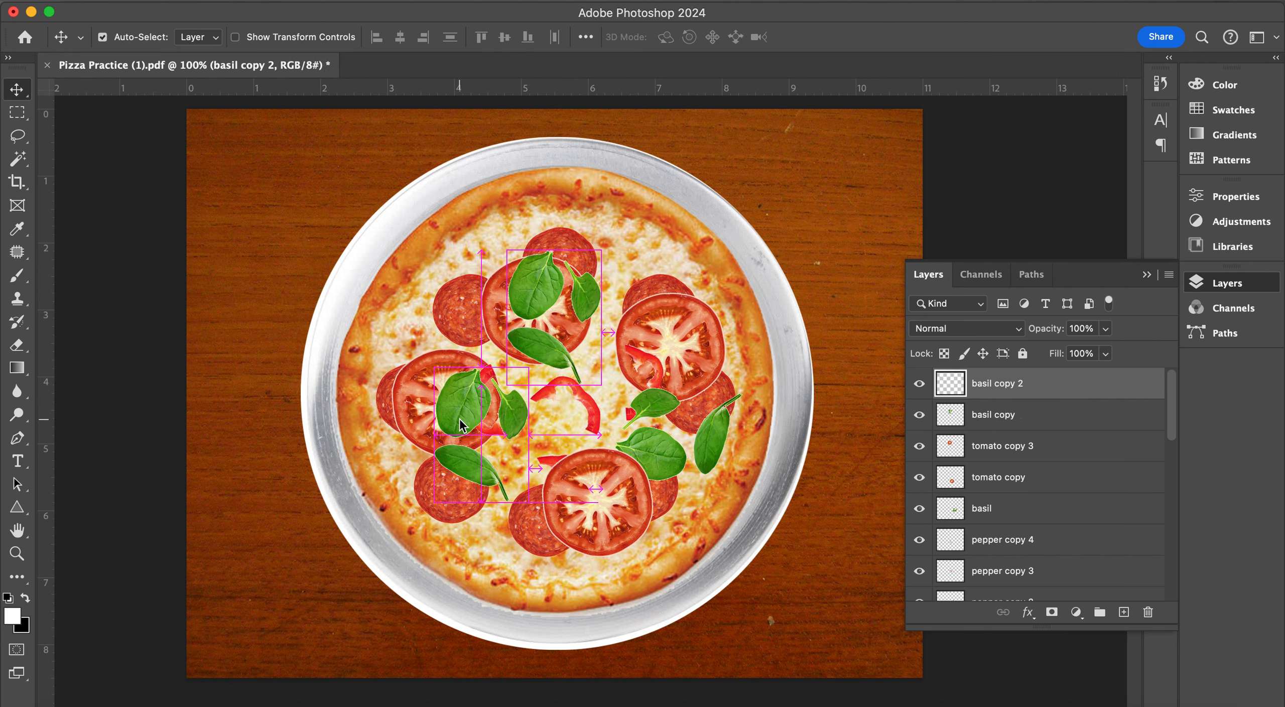
pyautogui.press('super+t')
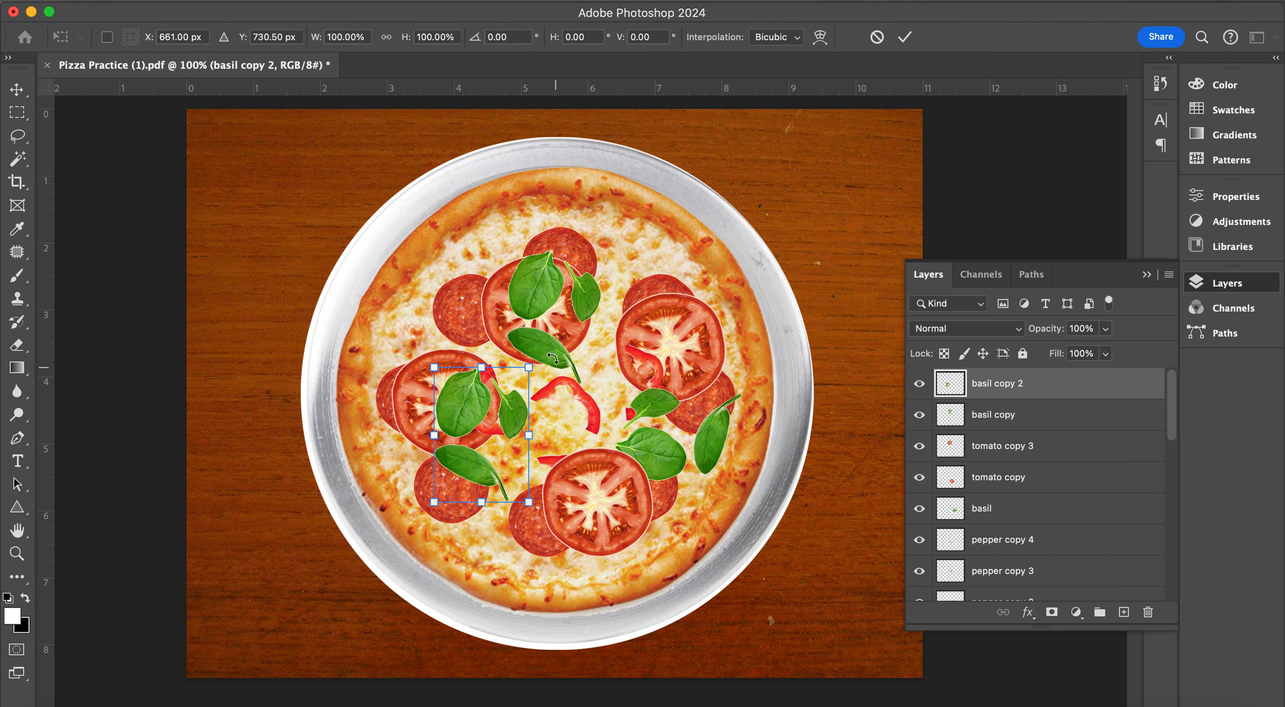
pyautogui.moveTo(551, 356); pyautogui.dragTo(441, 346)
pyautogui.press('Return')
# Step: Duplicate the left basil onto the lower tomato and rotate the copy until its long leaf lies above the other two
pyautogui.keyDown('alt'); pyautogui.moveTo(504, 444); pyautogui.dragTo(608, 520); pyautogui.keyUp('alt')
pyautogui.press('super+t')
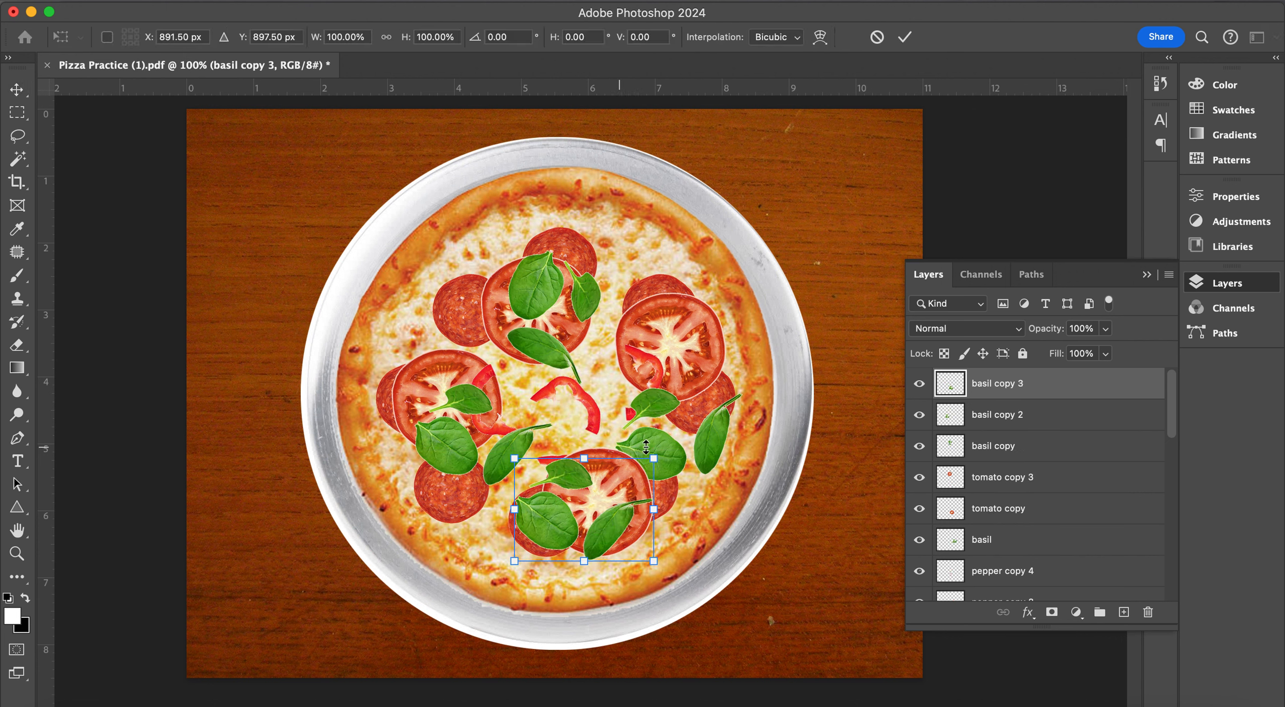
pyautogui.moveTo(673, 454); pyautogui.dragTo(605, 550)
pyautogui.moveTo(568, 480); pyautogui.dragTo(568, 456)
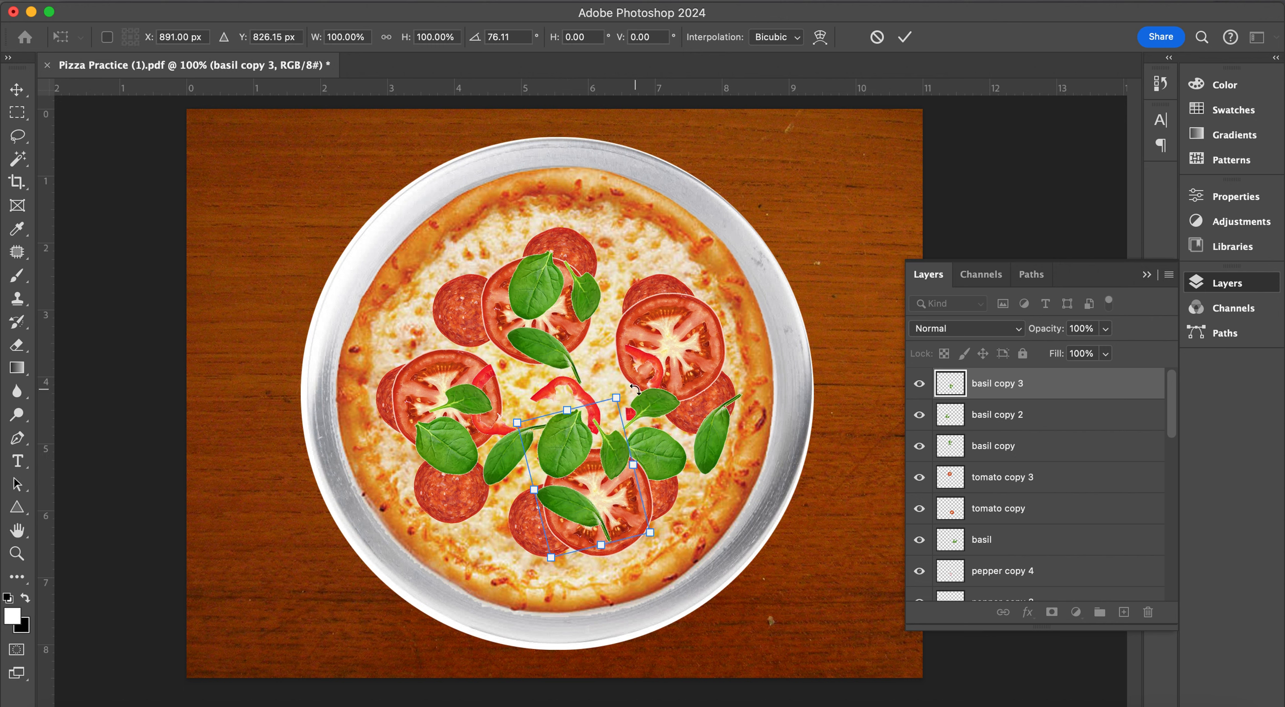
pyautogui.moveTo(633, 388); pyautogui.dragTo(570, 541)
pyautogui.press('Return')
# Step: Reposition the four basil groups: left one up and left, lower one slightly left, right one up and left, upper one slightly down and right
pyautogui.moveTo(464, 441); pyautogui.dragTo(438, 410)
pyautogui.moveTo(612, 496); pyautogui.dragTo(589, 498)
pyautogui.moveTo(673, 456); pyautogui.dragTo(663, 451)
pyautogui.moveTo(655, 401); pyautogui.dragTo(650, 362)
pyautogui.moveTo(526, 308); pyautogui.dragTo(536, 327)
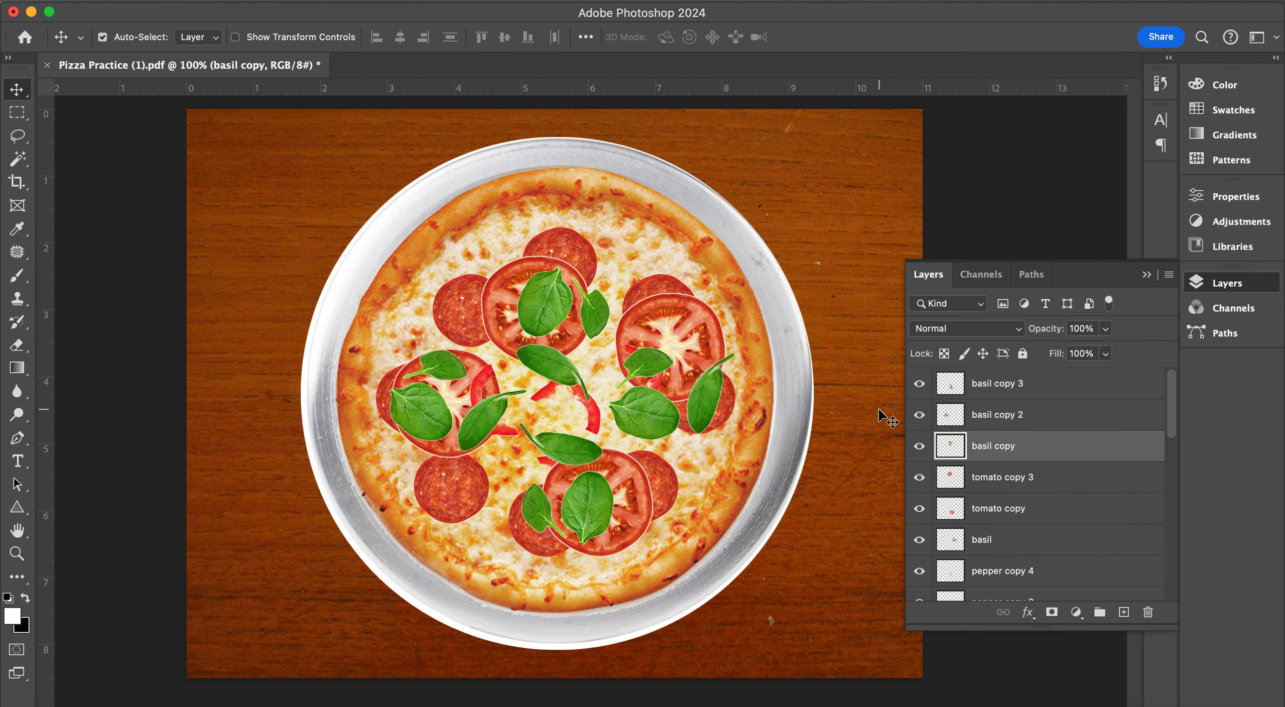